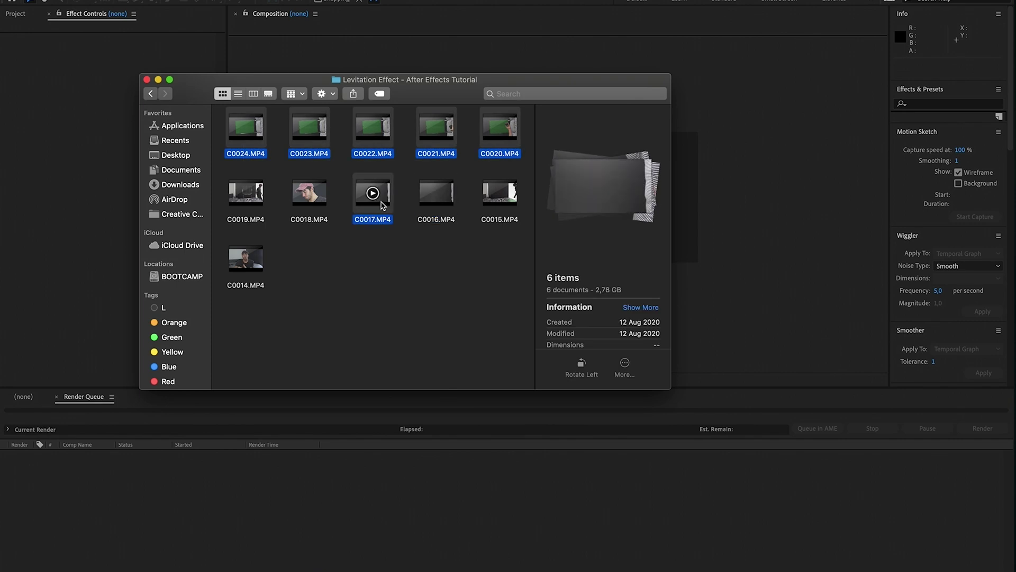
# - Import the selected shoot clips and start a new composition for Comp 1
pyautogui.press('Return')
pyautogui.press('super+n')
pyautogui.moveTo(792, 283); pyautogui.dragTo(676, 204)
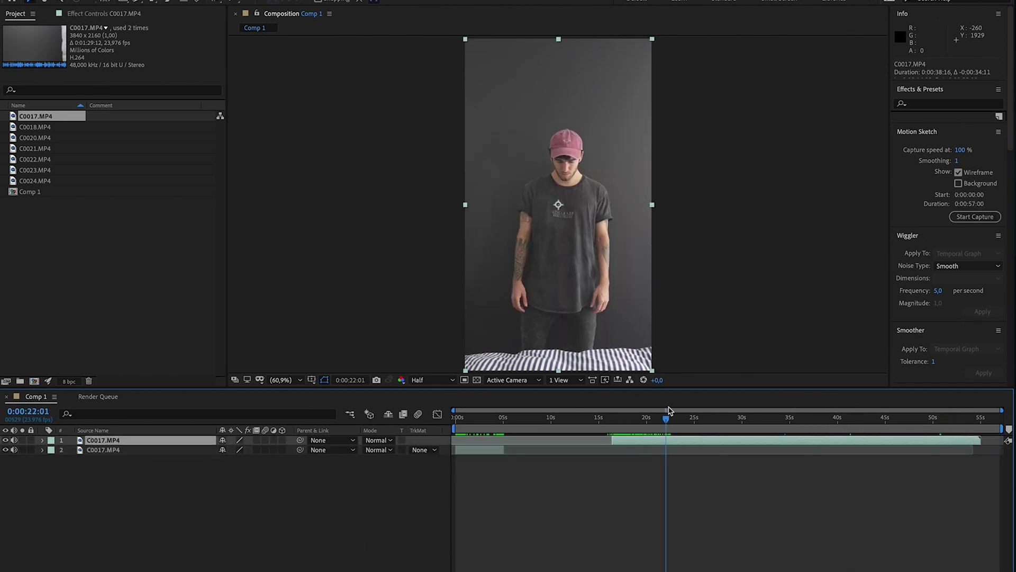
# - Shift the first C0017 piece later and extend the C0018 close-up to start earlier
pyautogui.moveTo(668, 410); pyautogui.dragTo(925, 411)
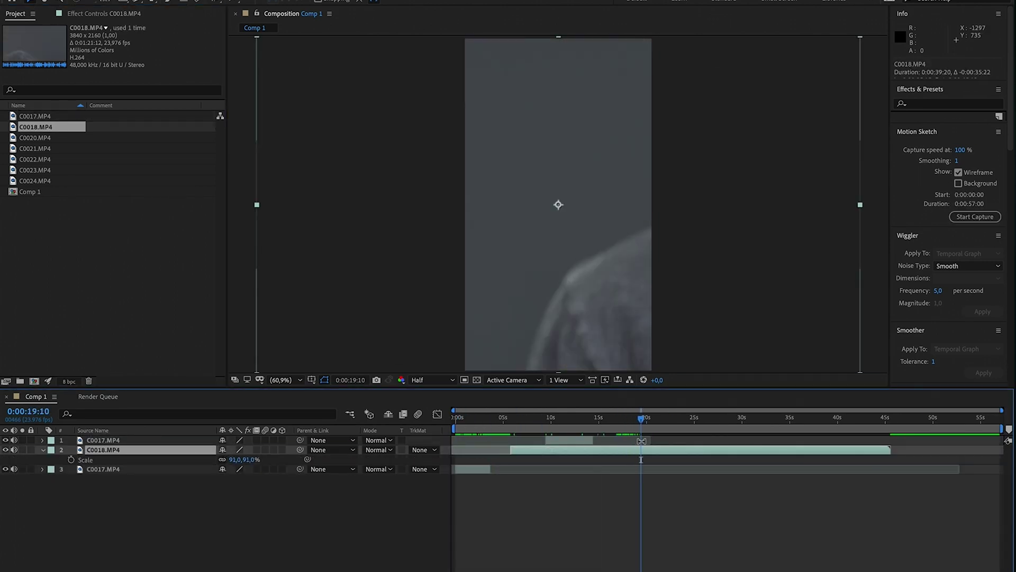
pyautogui.moveTo(642, 418); pyautogui.dragTo(504, 421)
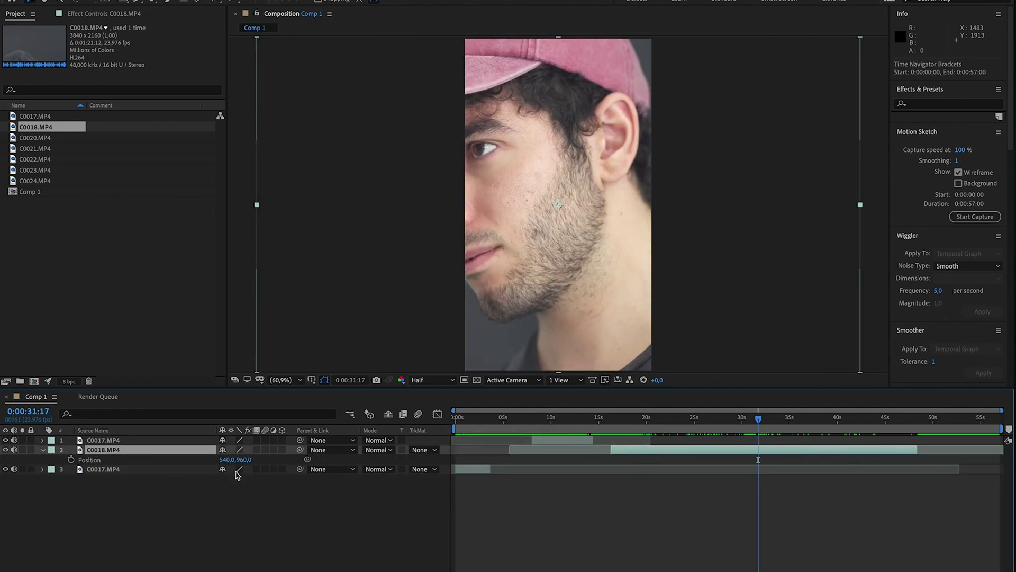
pyautogui.moveTo(789, 419); pyautogui.dragTo(655, 449)
pyautogui.click(687, 419)
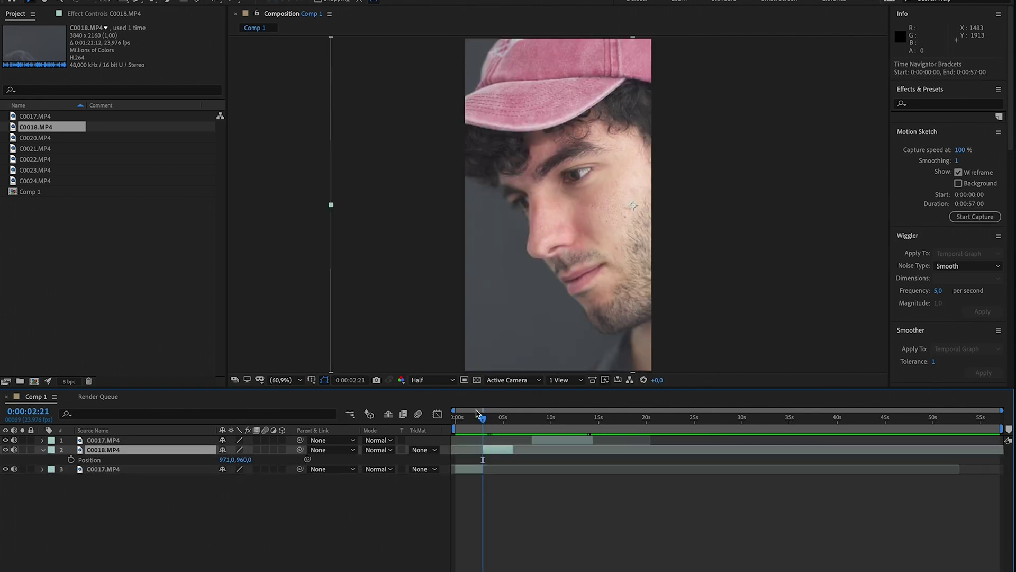
pyautogui.moveTo(476, 419); pyautogui.dragTo(507, 420)
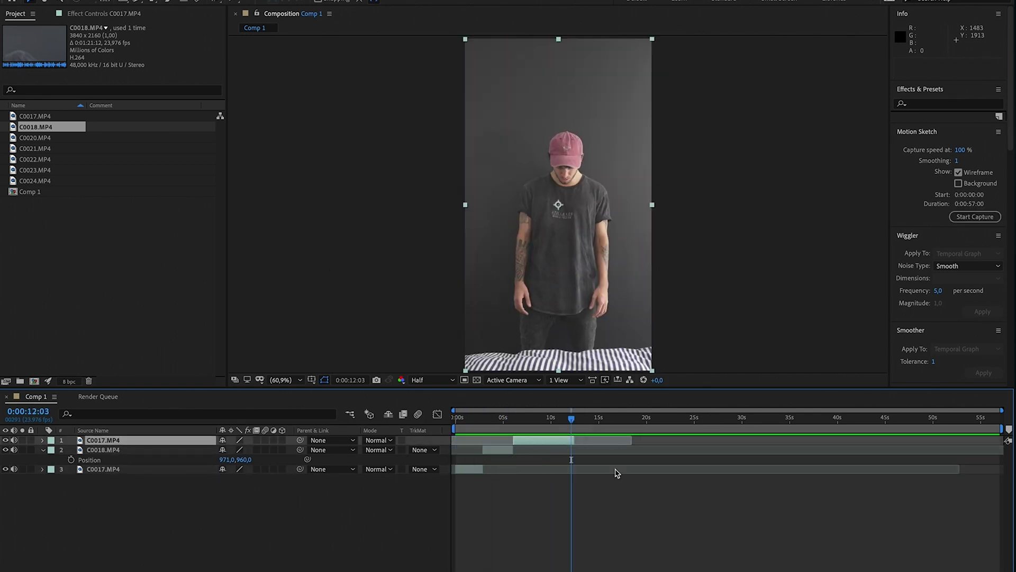
# - Edit the C0017 layer's Scale and select green-screen clips C0020 through C0024
pyautogui.press('s')
pyautogui.click(236, 450)
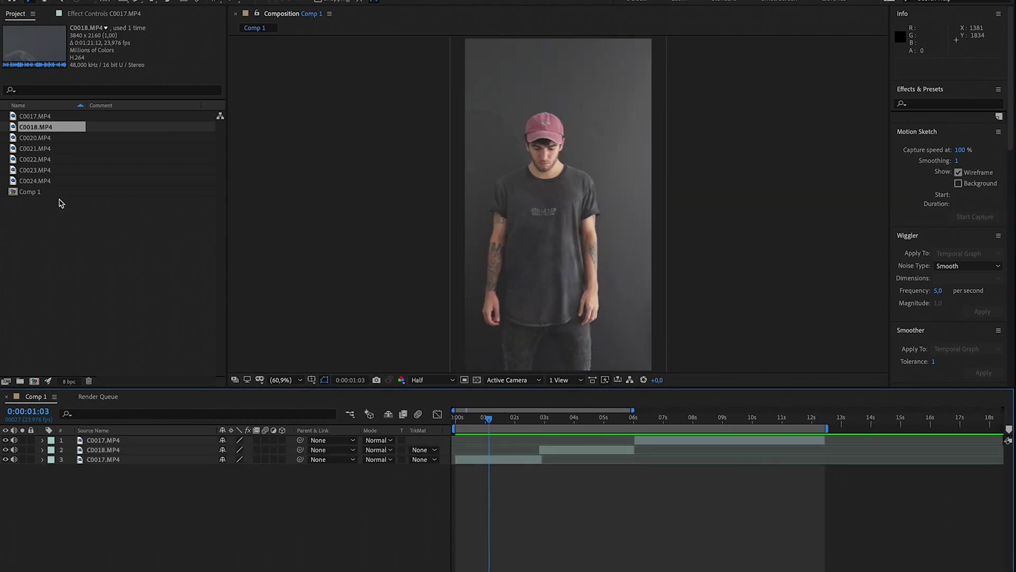
pyautogui.click(35, 138)
pyautogui.keyDown('shift'); pyautogui.click(35, 181); pyautogui.keyUp('shift')
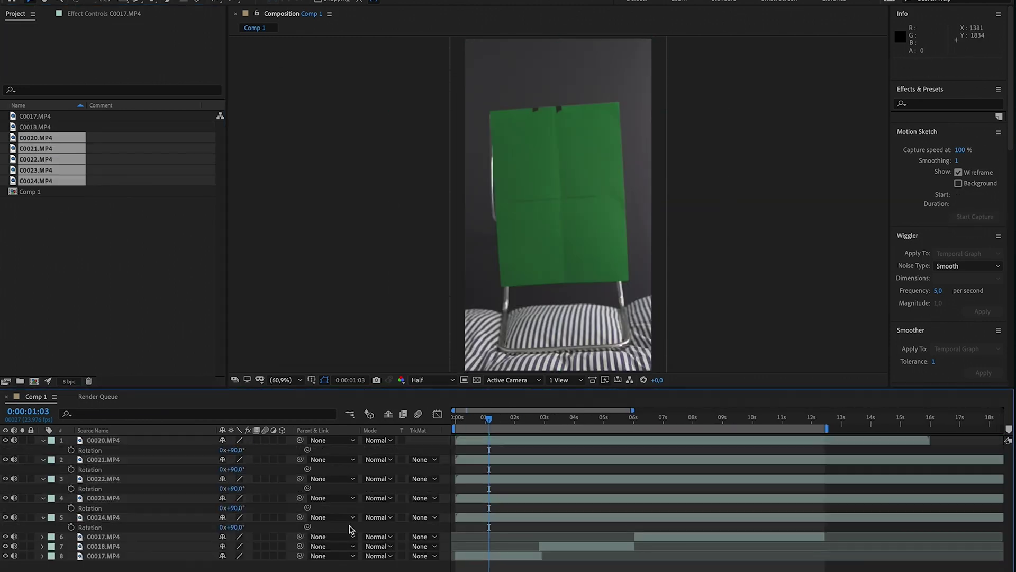
# - Add the five green-screen clips to Comp 1 and trim them to their toss moments
pyautogui.moveTo(488, 420); pyautogui.dragTo(592, 428)
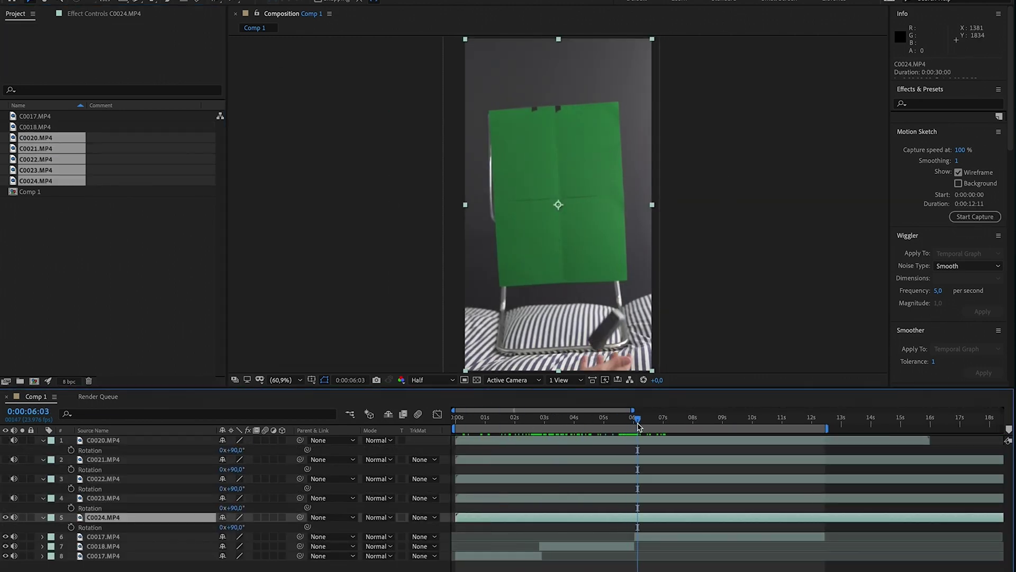
pyautogui.moveTo(623, 416); pyautogui.dragTo(621, 421)
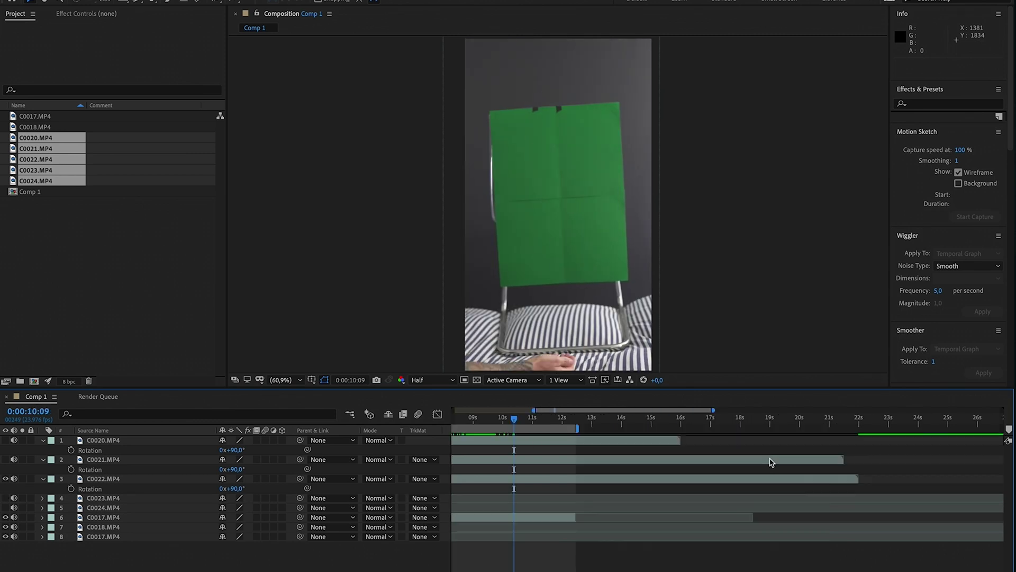
pyautogui.click(633, 418)
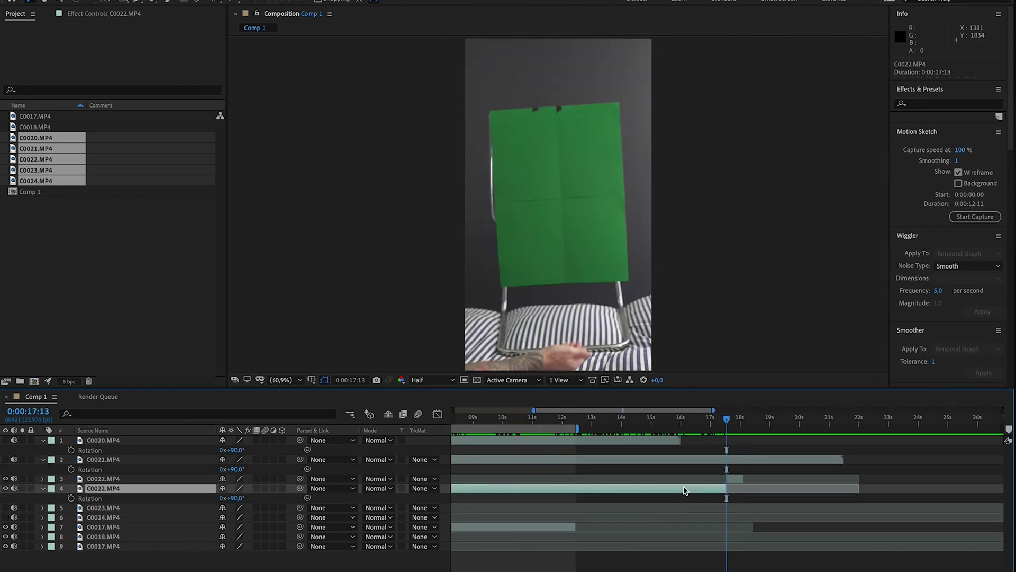
pyautogui.click(523, 418)
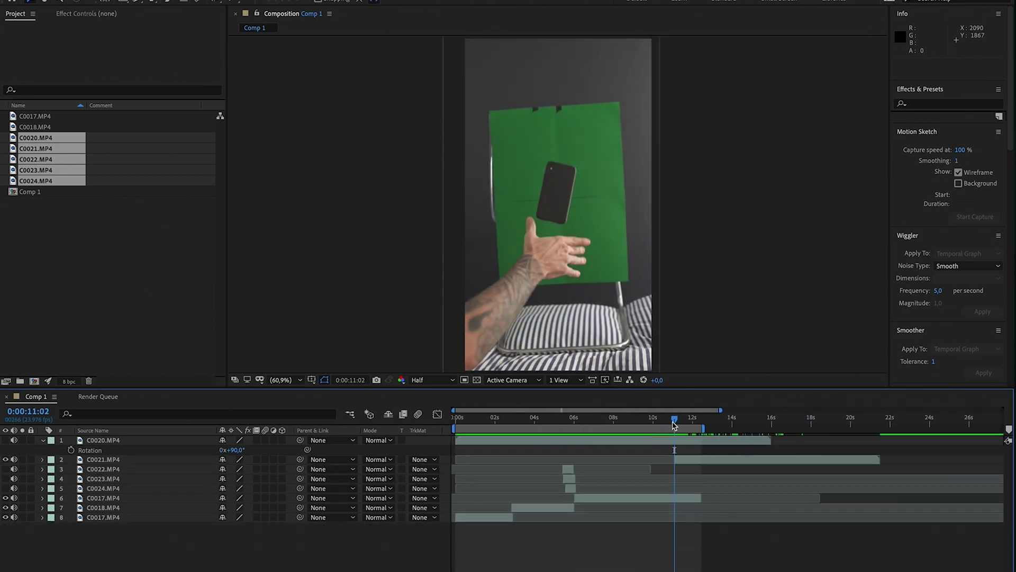
pyautogui.moveTo(672, 406); pyautogui.dragTo(603, 407)
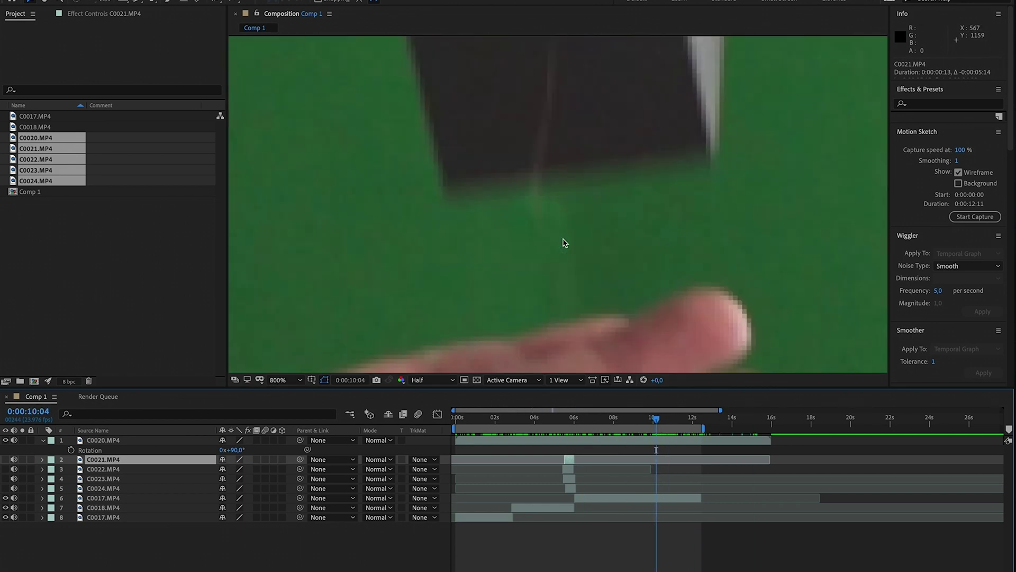
# - Reset the viewer magnification and select the C0020 box layer
pyautogui.click(291, 393)
pyautogui.click(286, 407)
pyautogui.click(572, 440)
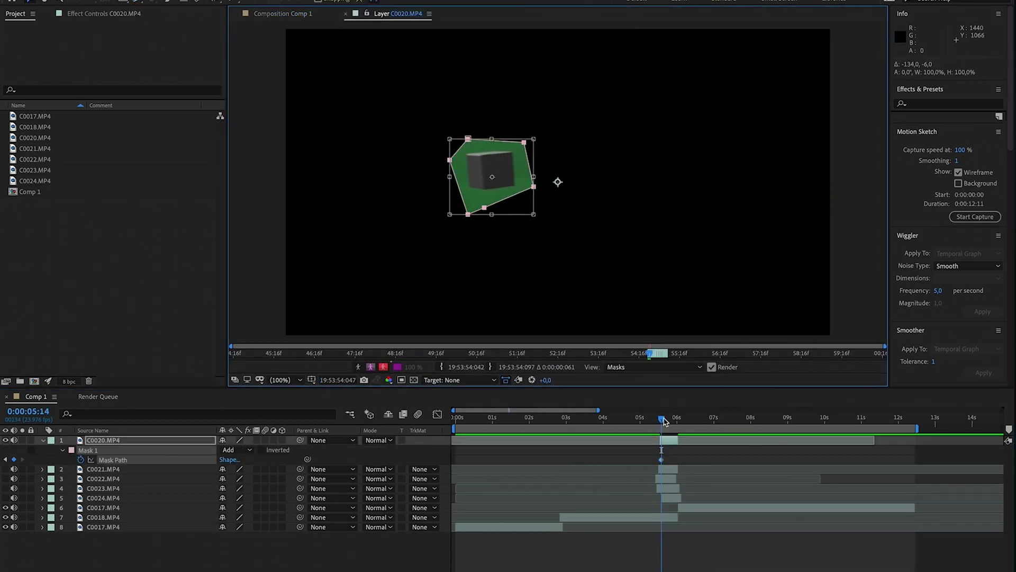
# - Mask the tossed box at 5:14 and refine its key edge radius and Clip Rollback
pyautogui.moveTo(659, 419); pyautogui.dragTo(664, 421)
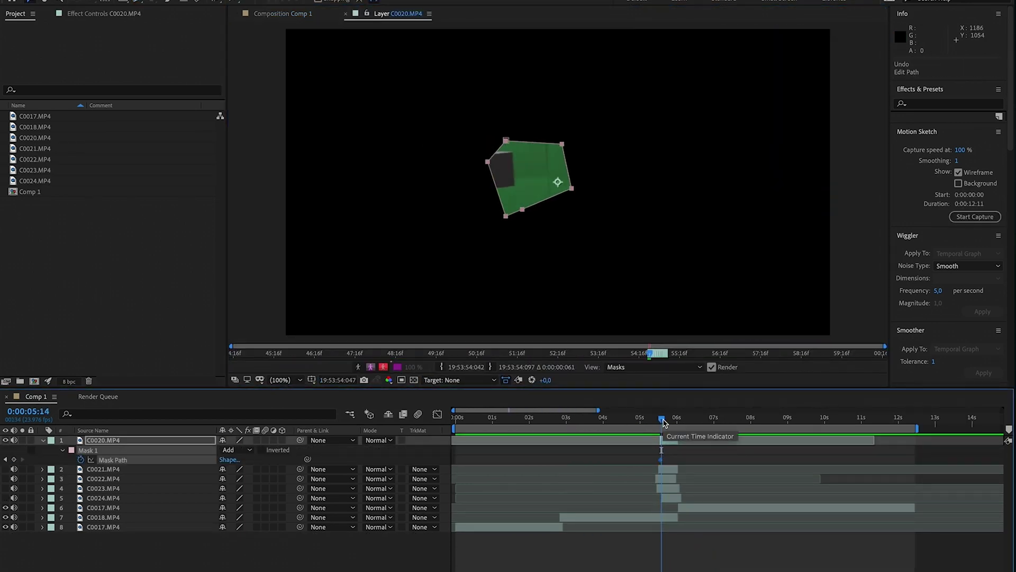
pyautogui.moveTo(688, 95); pyautogui.dragTo(699, 88)
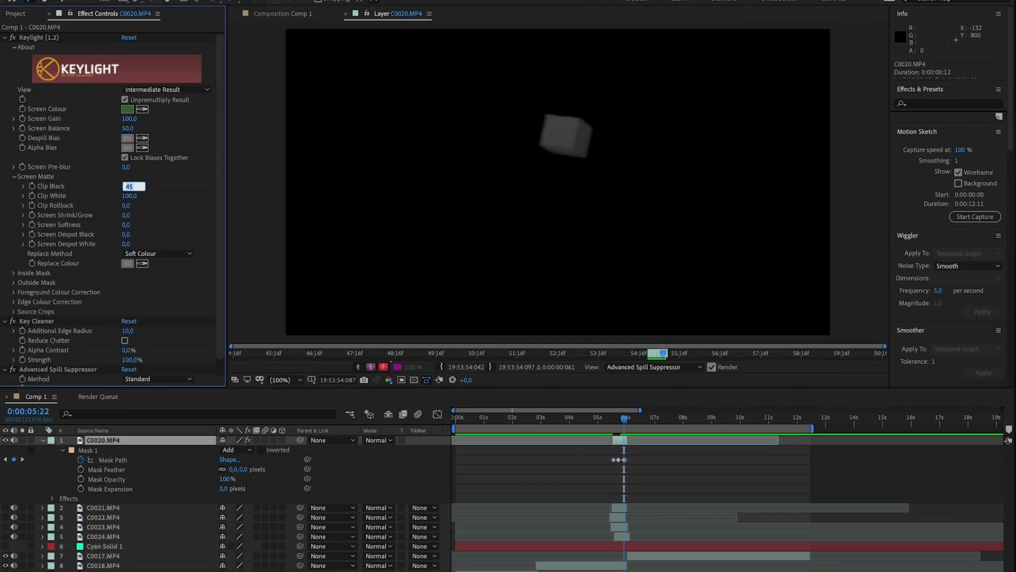
pyautogui.moveTo(127, 313); pyautogui.dragTo(132, 316)
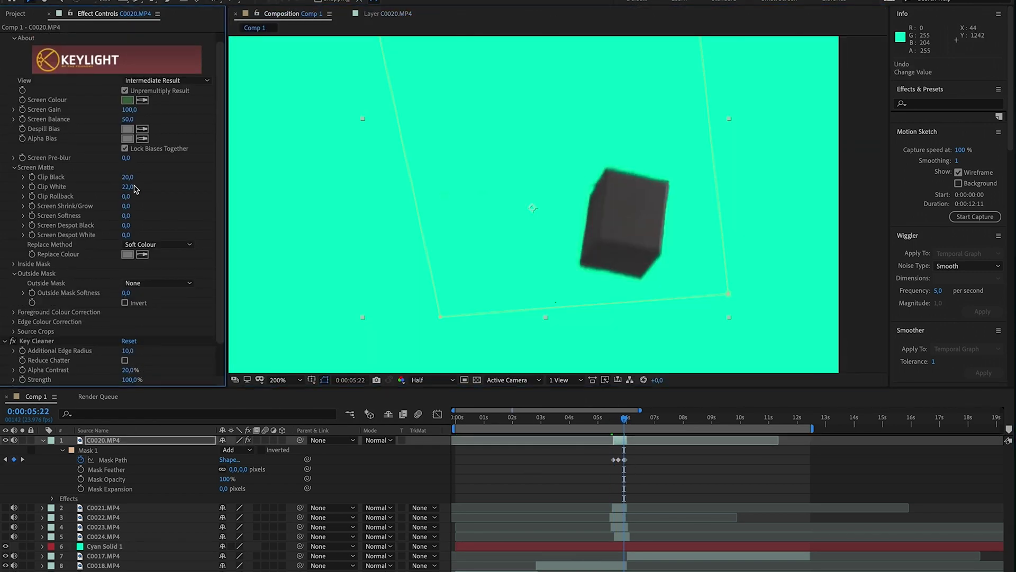
pyautogui.moveTo(135, 193); pyautogui.dragTo(155, 198)
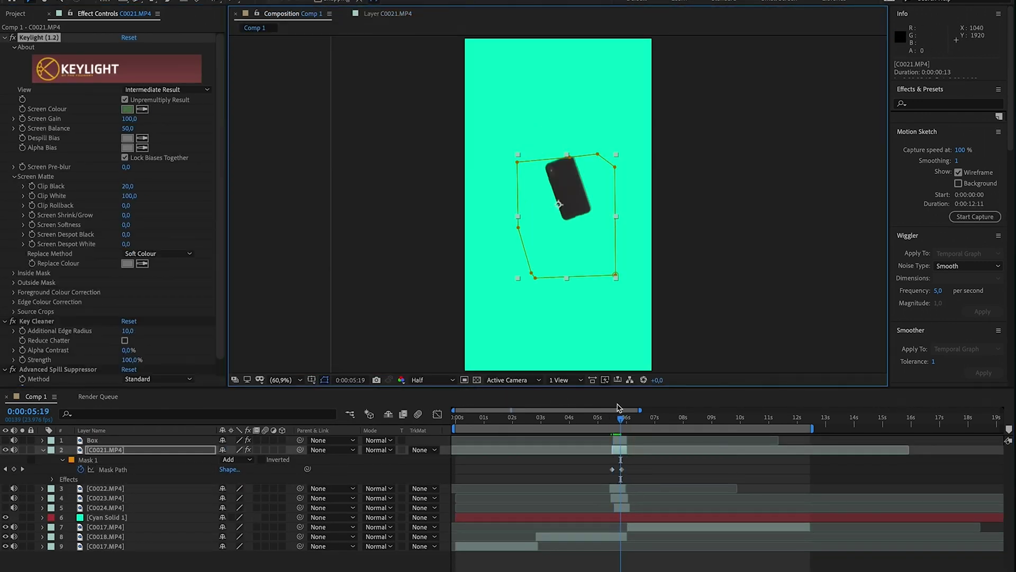
pyautogui.press('pageup')
pyautogui.press('pageup')
pyautogui.press('pageup')
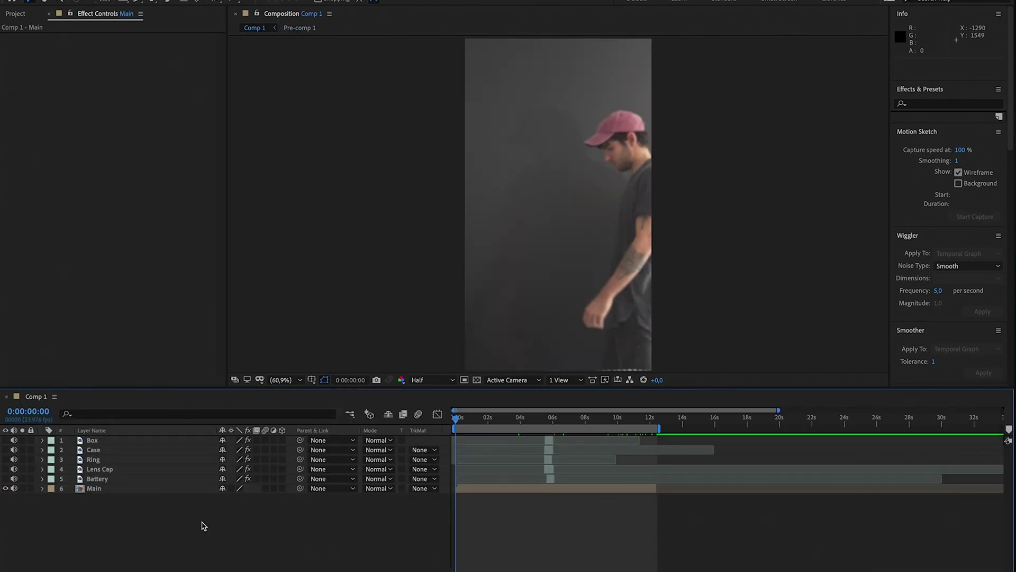
# - Rename the presenter pre-comp to Main and select the Battery layer at 6:10
pyautogui.click(521, 419)
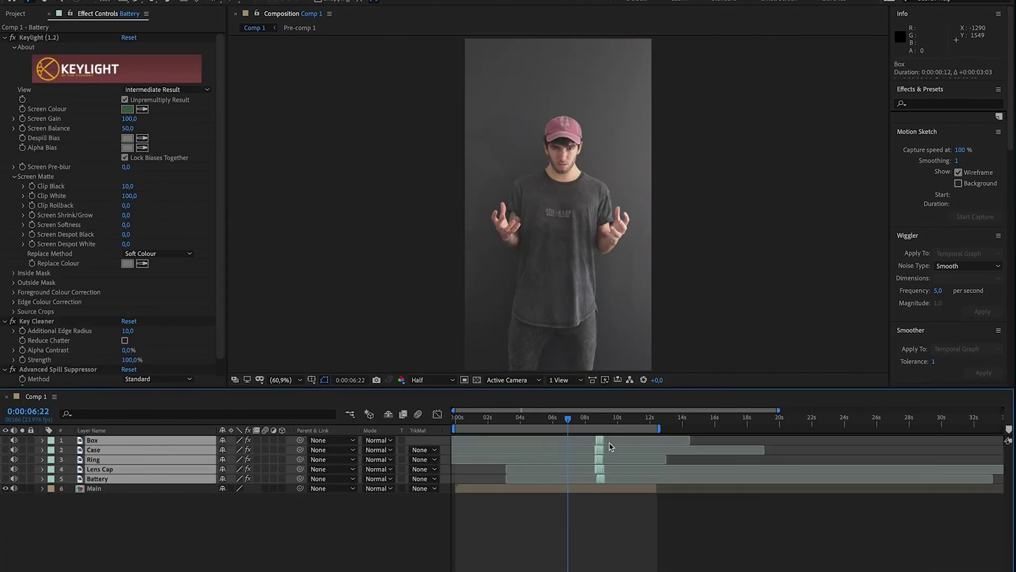
pyautogui.click(746, 479)
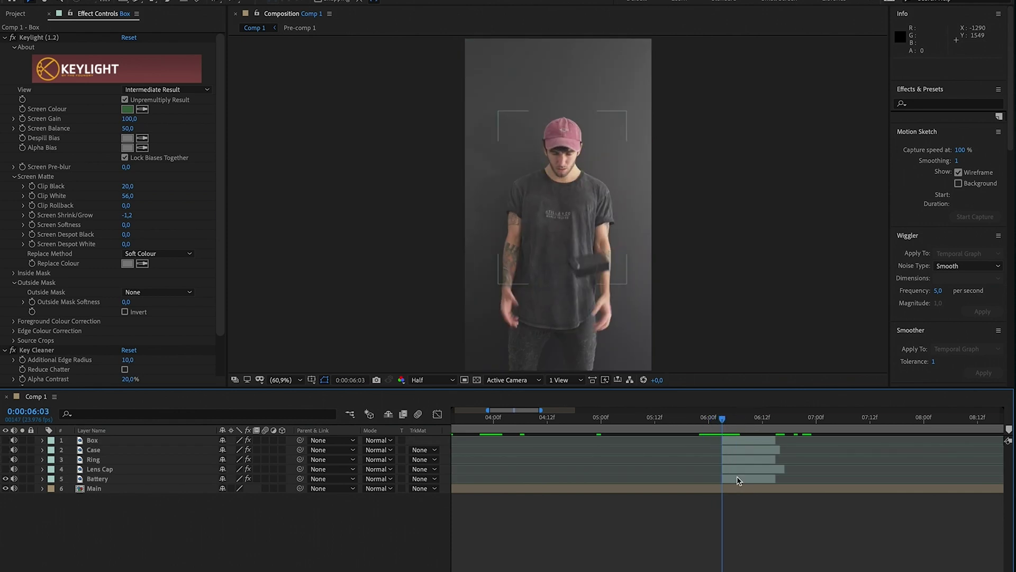
pyautogui.click(737, 479)
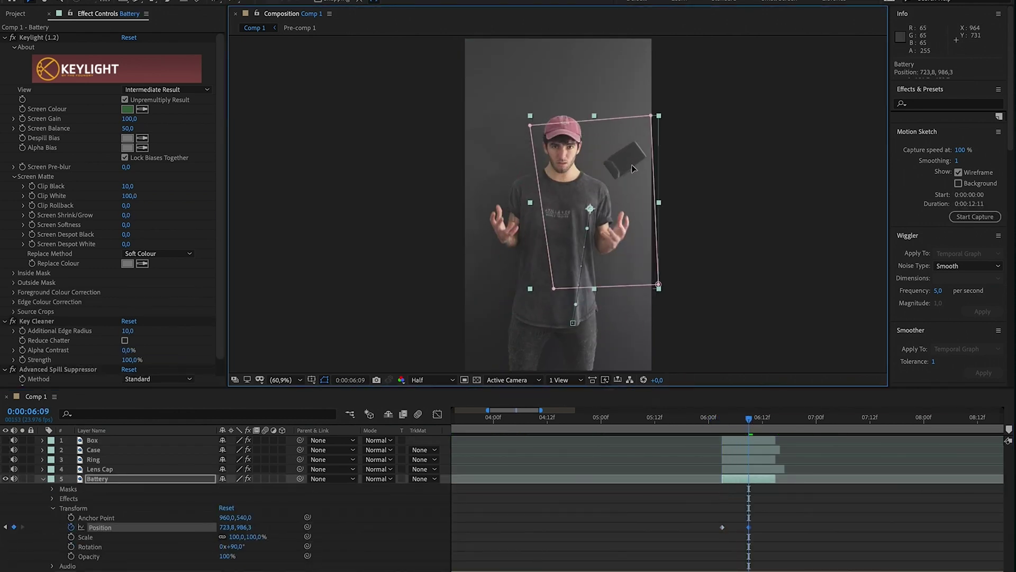
pyautogui.click(752, 421)
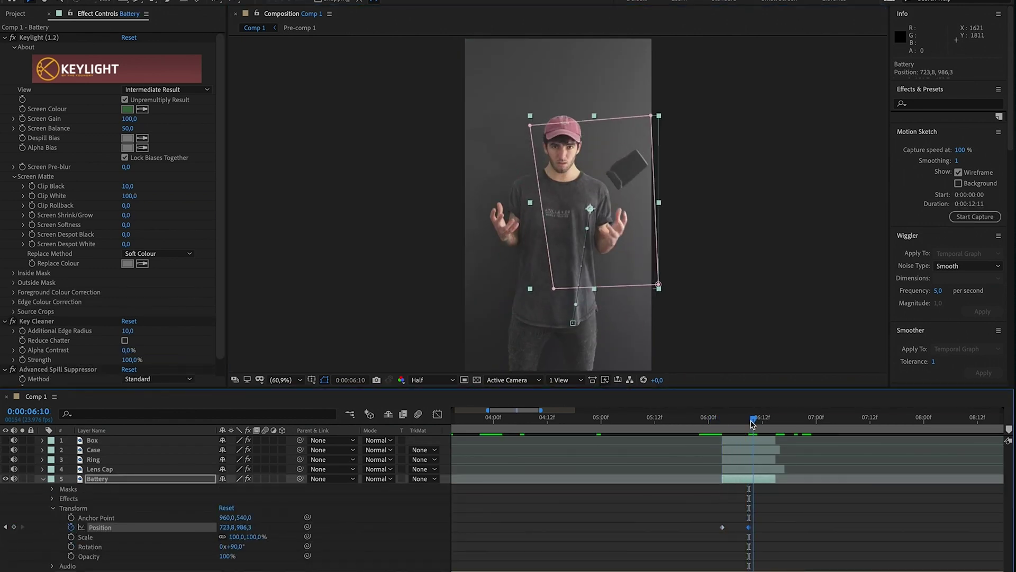
# - Enable time remapping on the Battery layer, undoing the stray keyframe at 11:06
pyautogui.rightClick(756, 479)
pyautogui.click(656, 359)
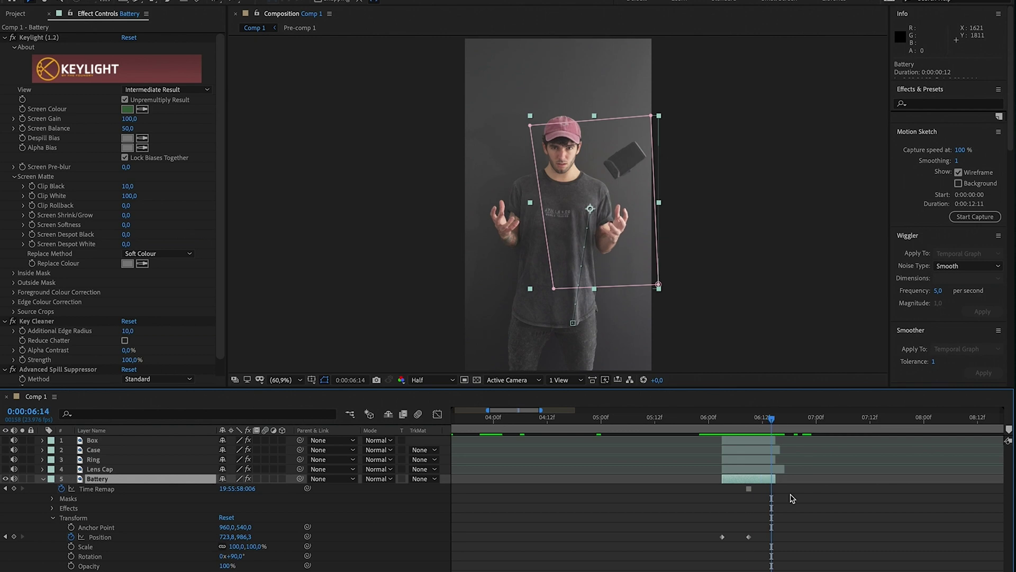
pyautogui.scroll(-3, 731, 493)
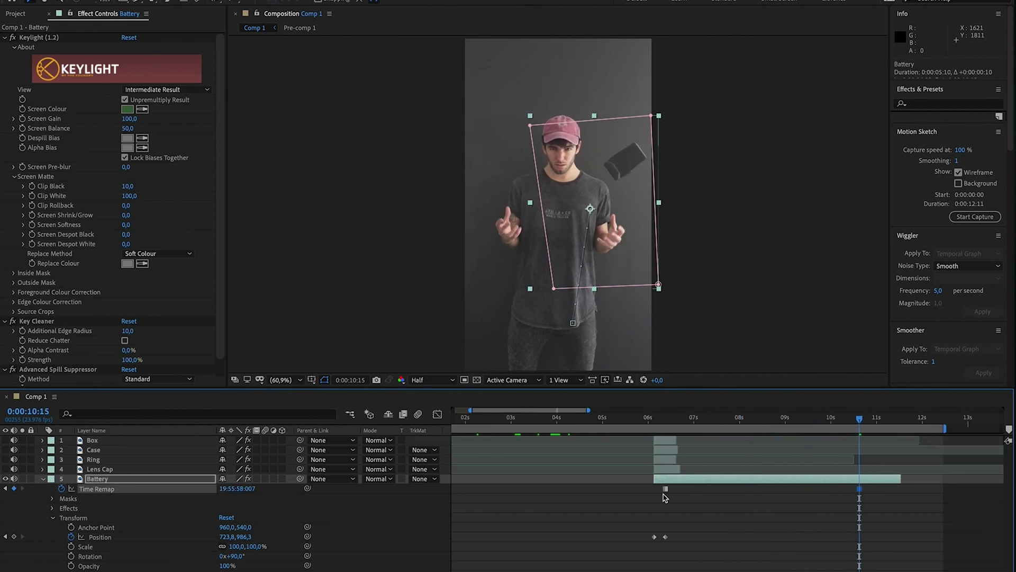
pyautogui.click(893, 425)
pyautogui.click(889, 421)
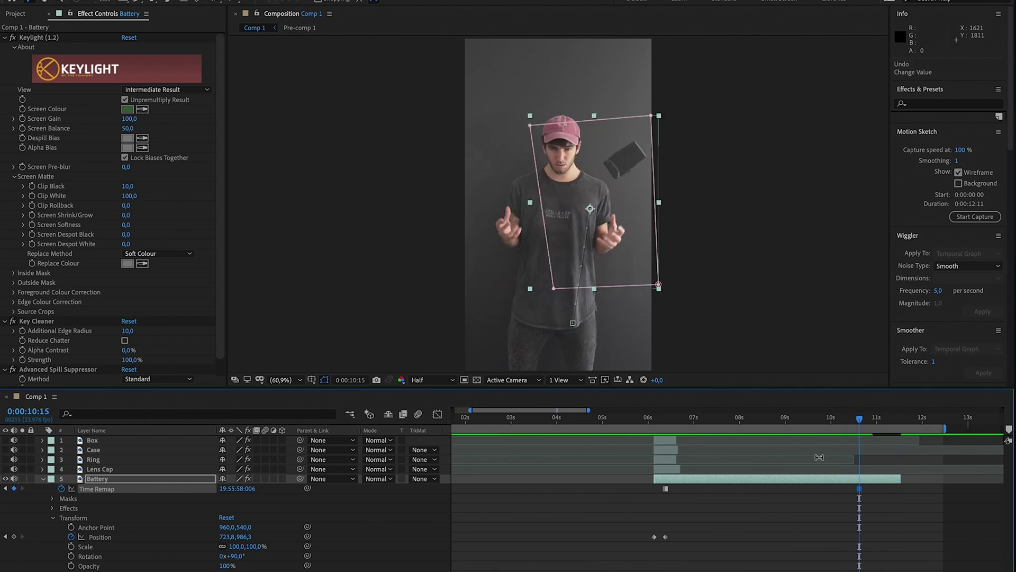
pyautogui.hotkey('ctrl', 'z')
# - Duplicate the Battery layer and inspect the copy between 10:16 and 11:05
pyautogui.hotkey('ctrl', 'd')
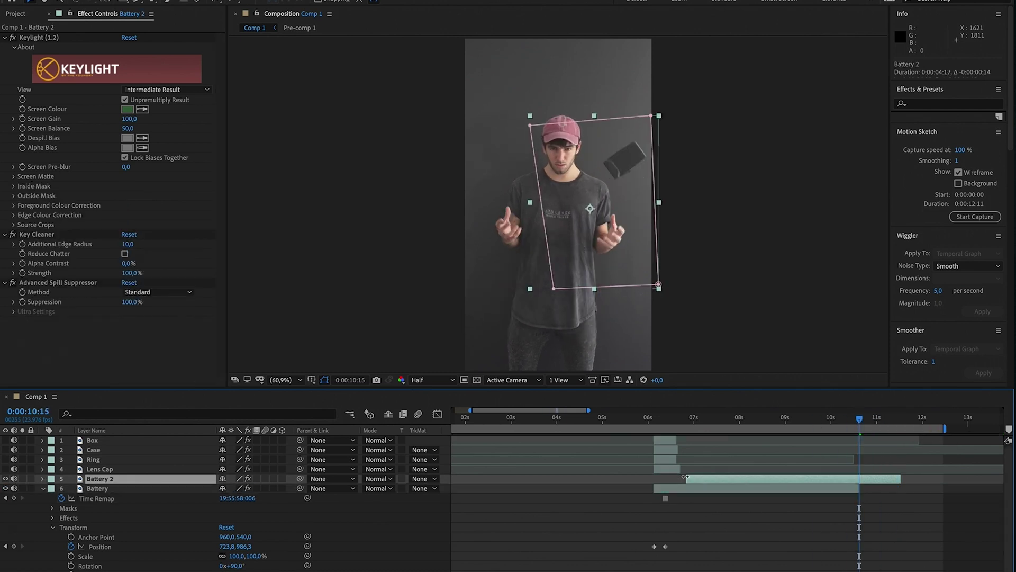
pyautogui.press('-')
pyautogui.click(705, 418)
pyautogui.press('=')
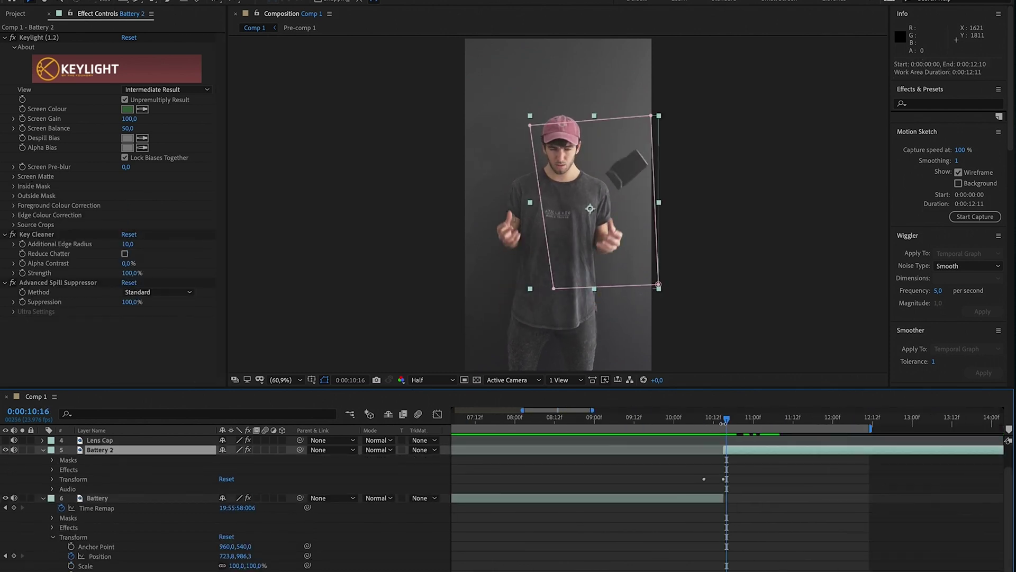
pyautogui.moveTo(740, 419); pyautogui.dragTo(592, 419)
pyautogui.press('-')
pyautogui.scroll(-1, 742, 424)
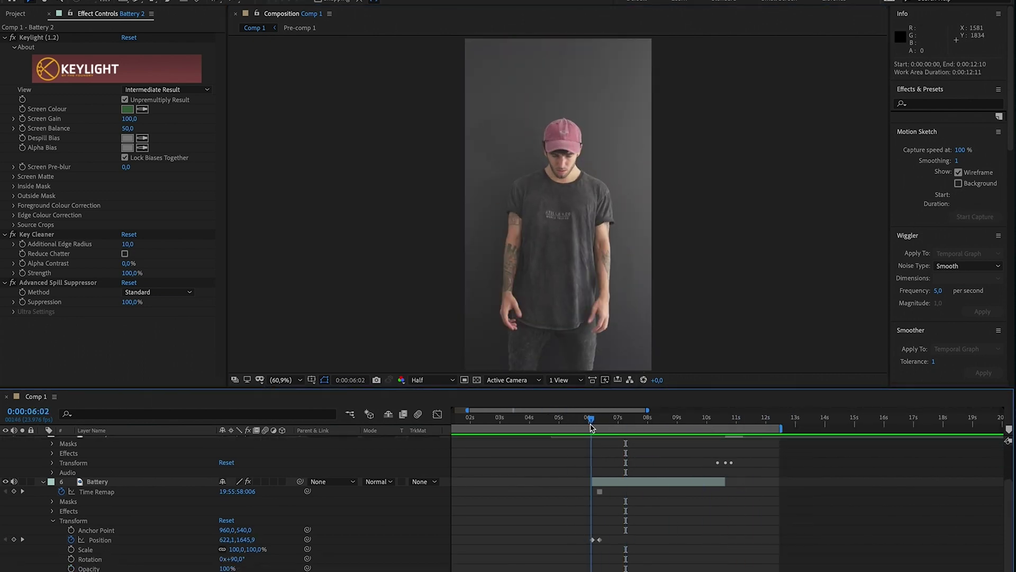
# - Recheck Battery's start near six seconds and 11:05, then select the Pre-comp 2 layer
pyautogui.click(614, 480)
pyautogui.press('=')
pyautogui.click(742, 418)
pyautogui.press('-')
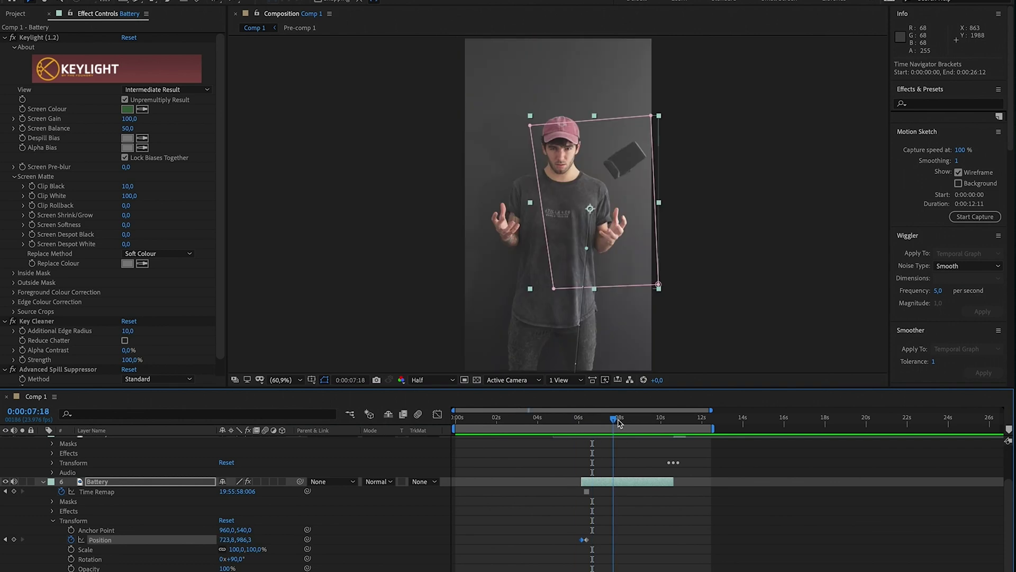
pyautogui.scroll(1, 617, 466)
pyautogui.moveTo(617, 419); pyautogui.dragTo(686, 422)
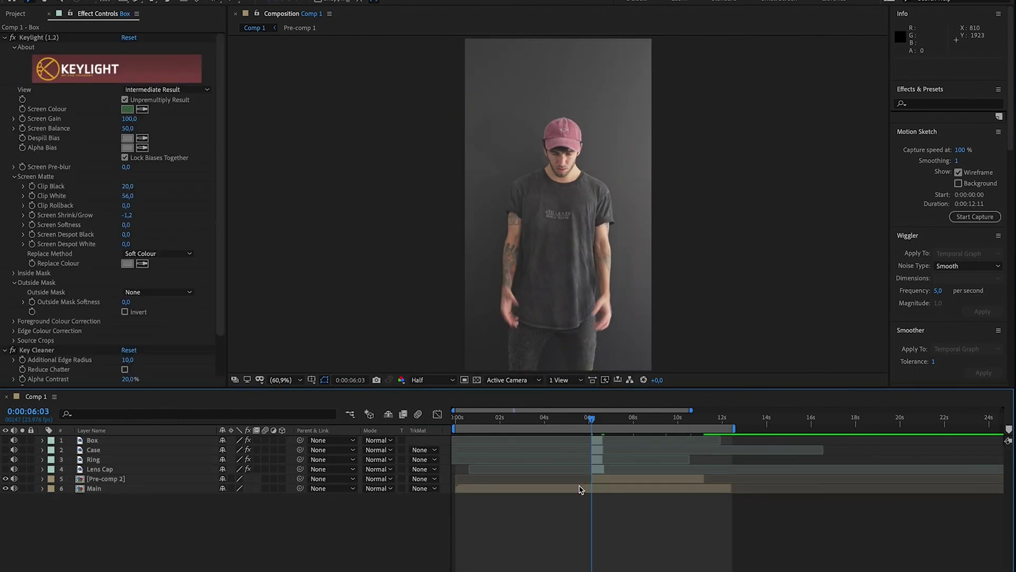
pyautogui.click(617, 479)
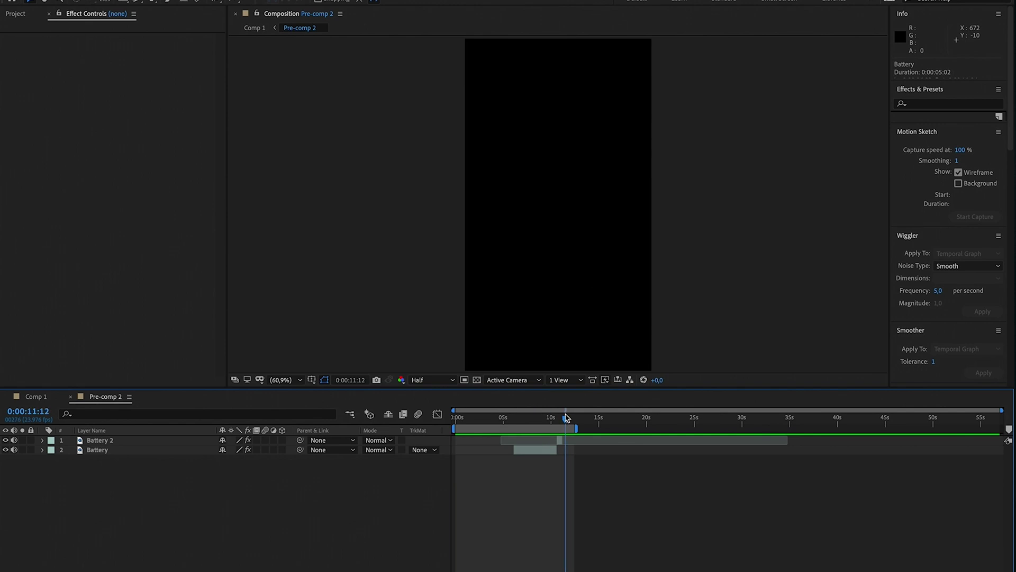
# - Adjust Battery and Battery 2 position speed curves in the Graph Editor, checking the case's motion
pyautogui.click(97, 449)
pyautogui.press('p')
pyautogui.hotkey('shift', 'F3')
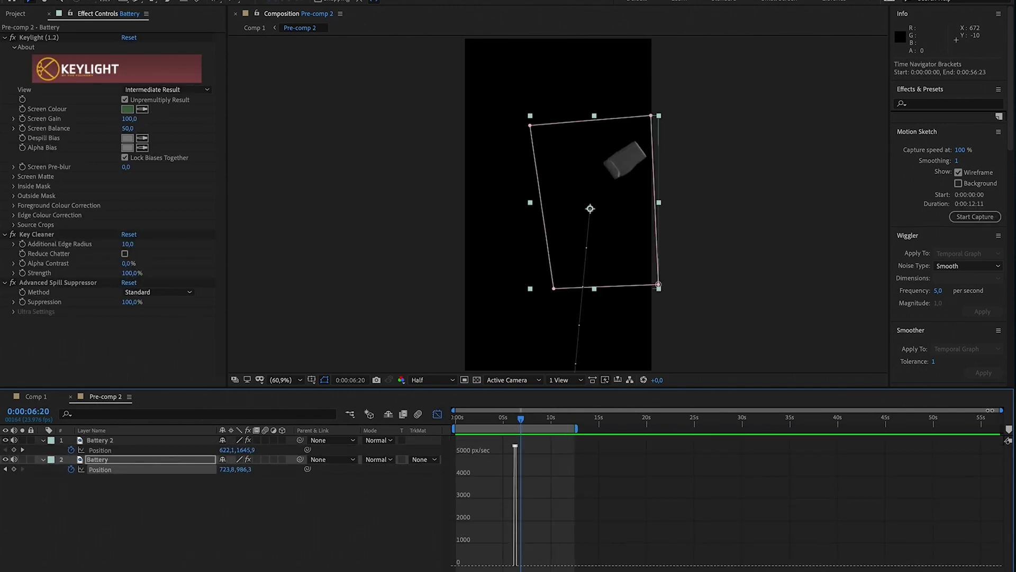
pyautogui.scroll(5, 724, 416)
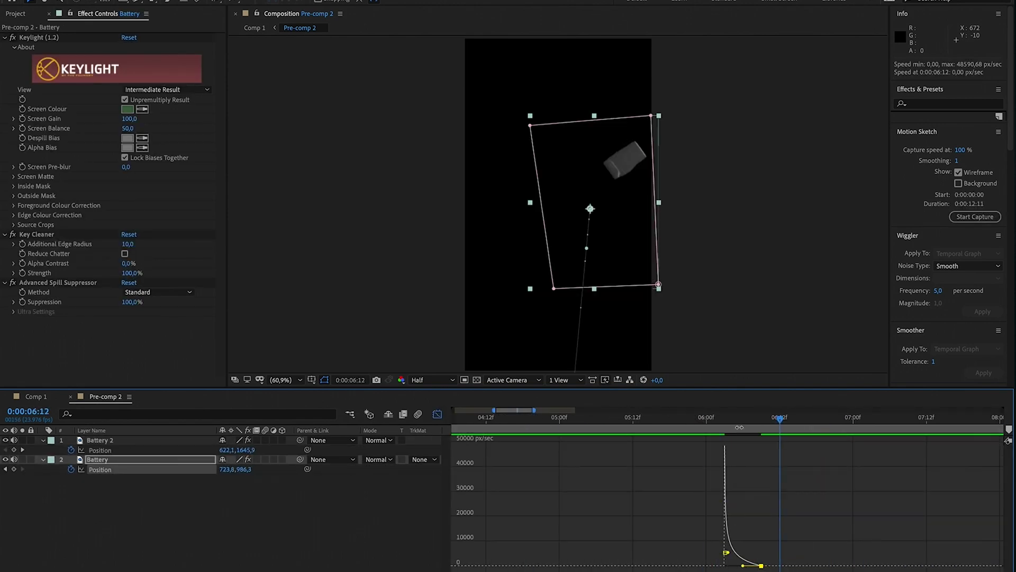
pyautogui.hotkey('ctrl', 'Up')
pyautogui.hscroll(5, 768, 422)
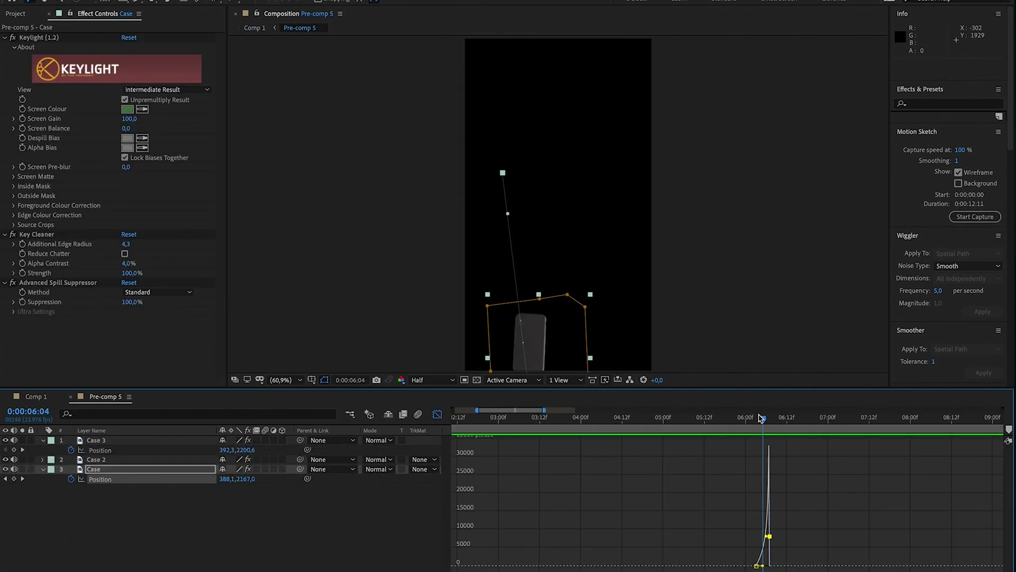
pyautogui.moveTo(761, 418); pyautogui.dragTo(765, 422)
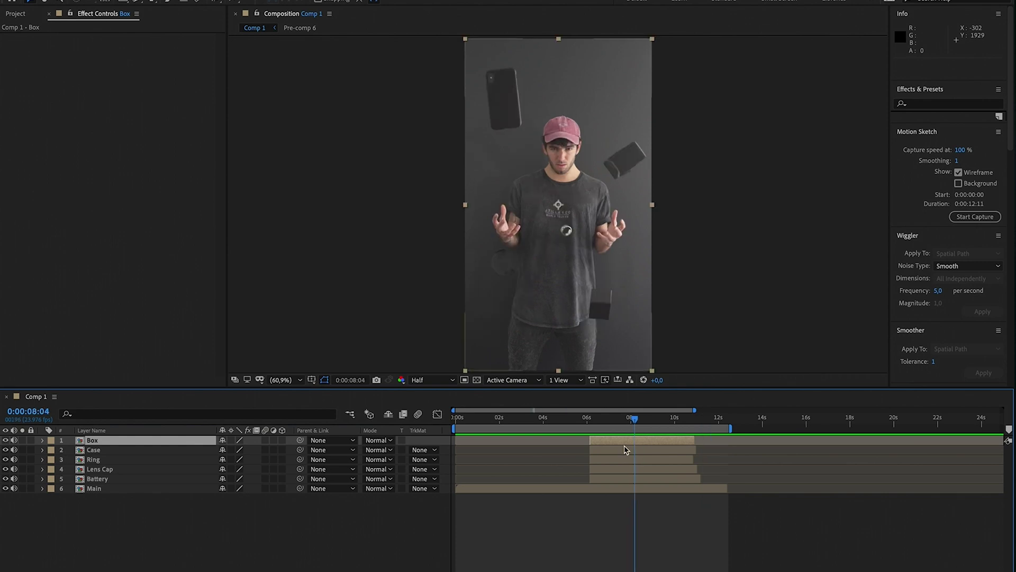
# - Apply the position wiggle preset to Box with wiggle speed 0,5
pyautogui.hotkey('ctrl', 'space')
pyautogui.write('wiggl')
pyautogui.press('Return')
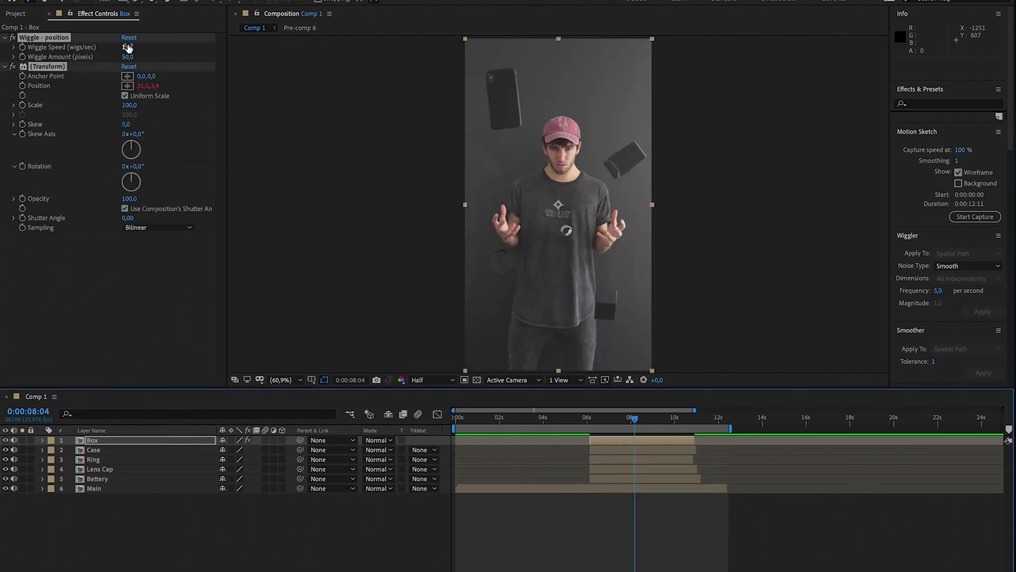
pyautogui.click(598, 418)
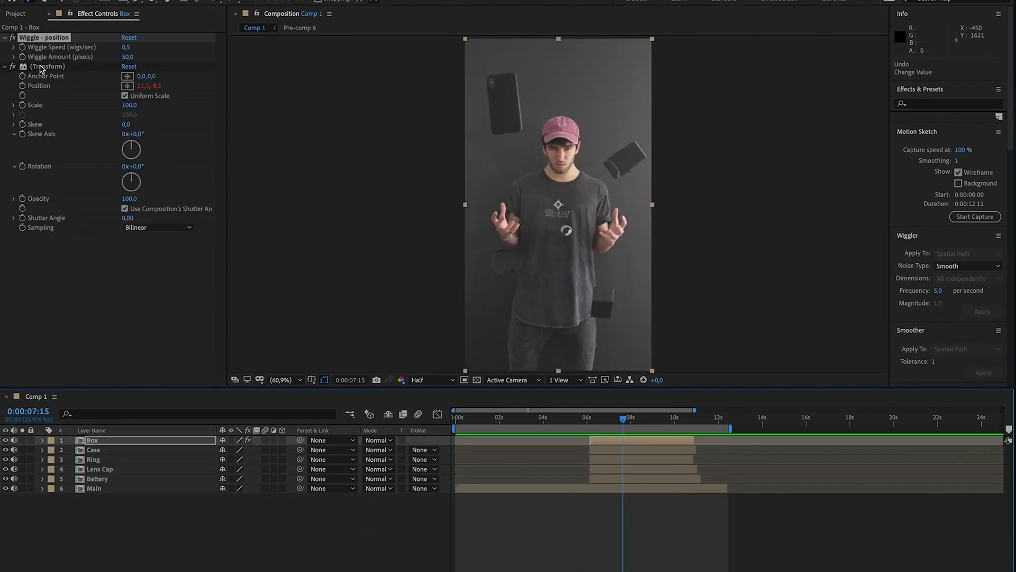
# - Copy Box's wiggle effects and paste them onto the other object layers
pyautogui.keyDown('ctrl'); pyautogui.click(41, 66); pyautogui.keyUp('ctrl')
pyautogui.hotkey('ctrl', 'c')
pyautogui.hotkey('ctrl', 'v')
pyautogui.click(628, 478)
pyautogui.press('space')
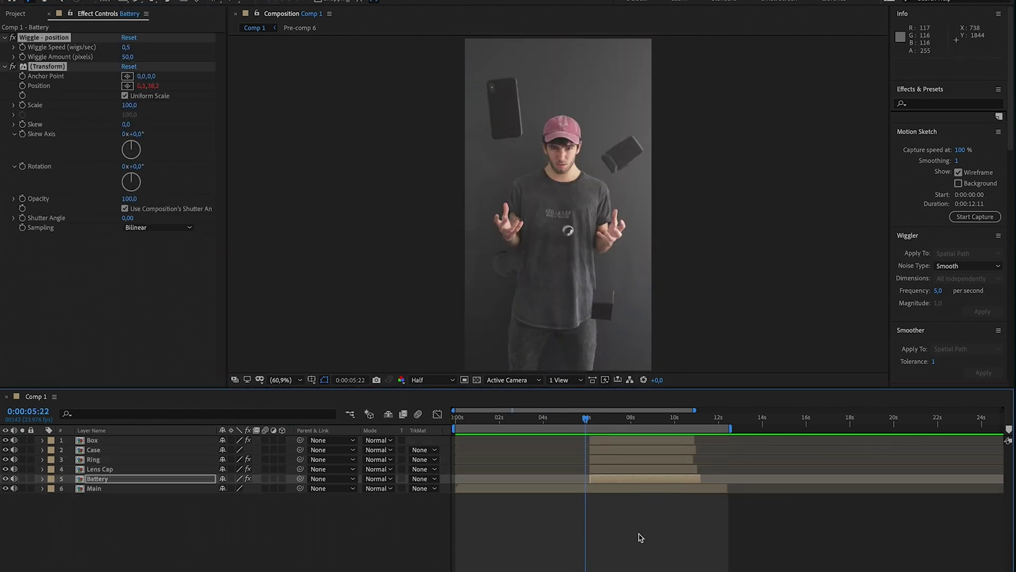
# - Preview the wiggle later in the shot, then scrub Main to the face close-up
pyautogui.press('space')
pyautogui.moveTo(571, 421); pyautogui.dragTo(684, 423)
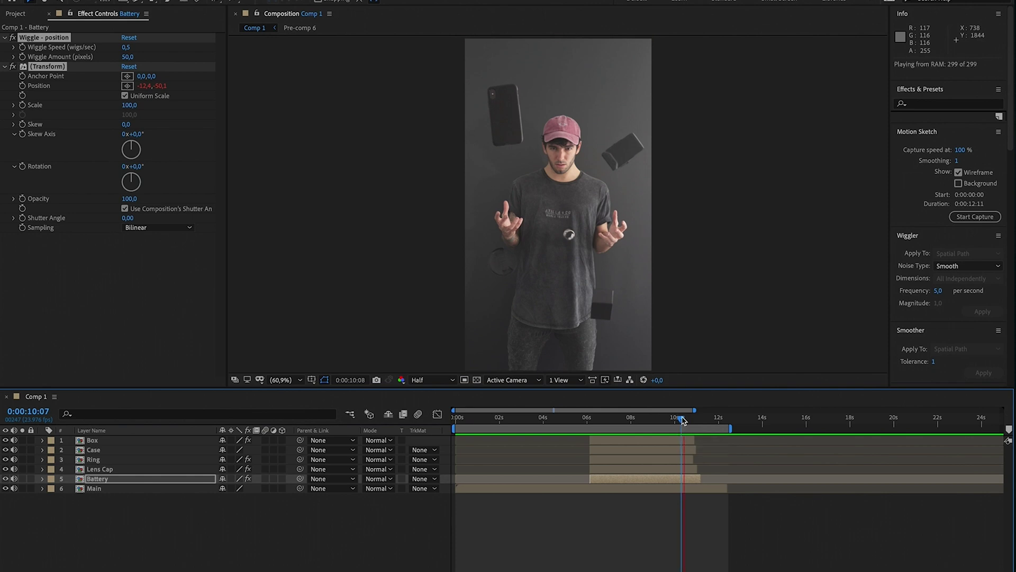
pyautogui.press('space')
pyautogui.scroll(3, 702, 436)
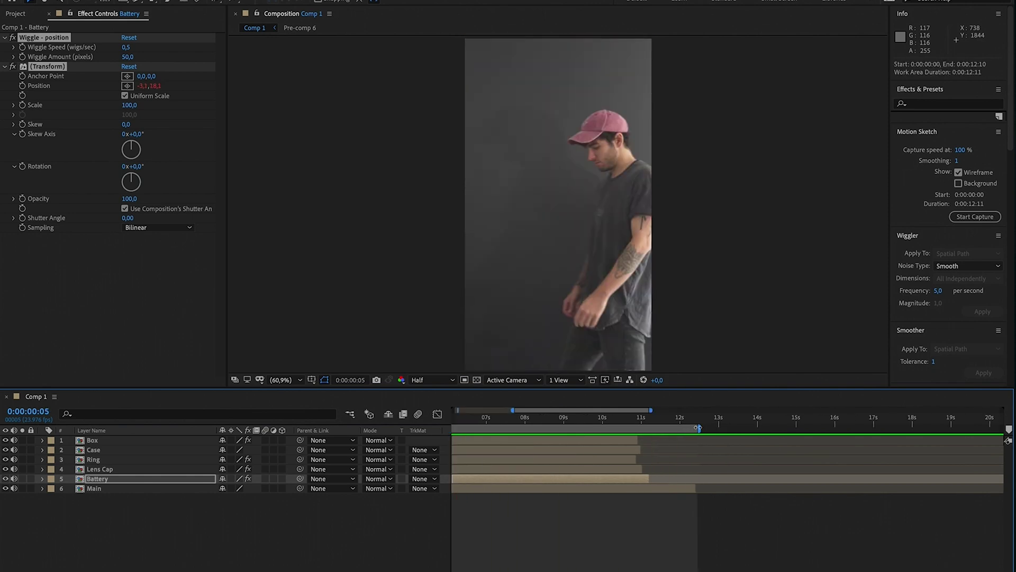
pyautogui.scroll(-3, 698, 428)
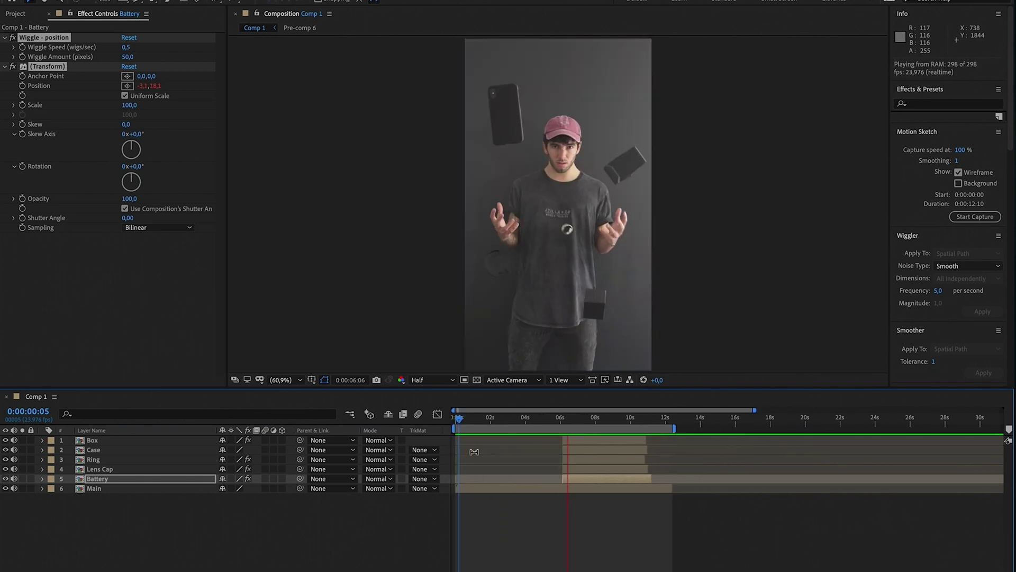
pyautogui.click(565, 488)
pyautogui.click(551, 421)
pyautogui.moveTo(550, 422); pyautogui.dragTo(615, 422)
# - Add a cyan solid trimmed to about 3–5 s with a Saber glow in Screen mode
pyautogui.click(328, 8)
pyautogui.press('Return')
pyautogui.hotkey('alt', ']')
pyautogui.moveTo(455, 487); pyautogui.dragTo(548, 488)
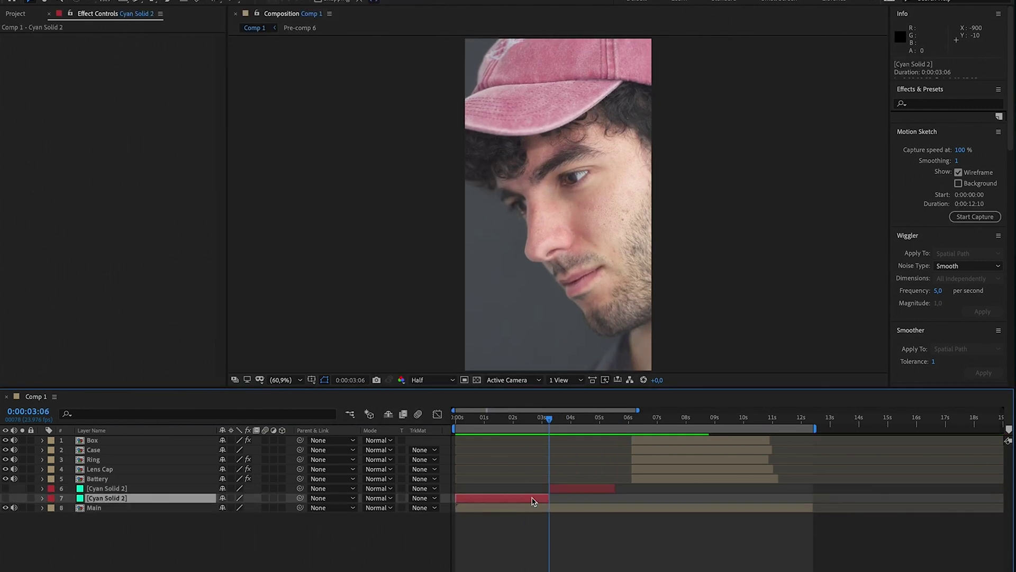
pyautogui.click(575, 422)
pyautogui.hotkey('ctrl', 'alt', 'shift', 'e')
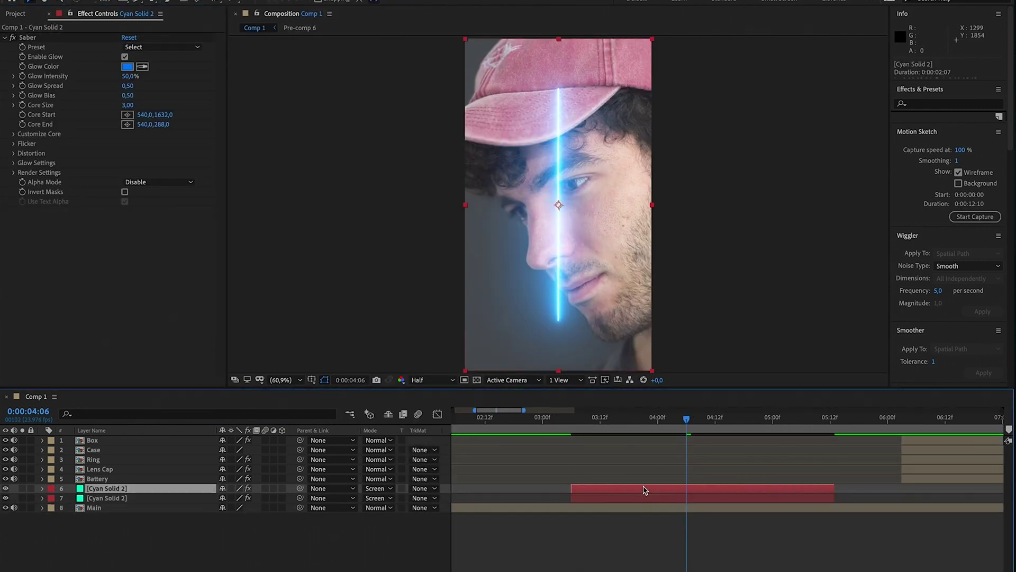
pyautogui.click(482, 194)
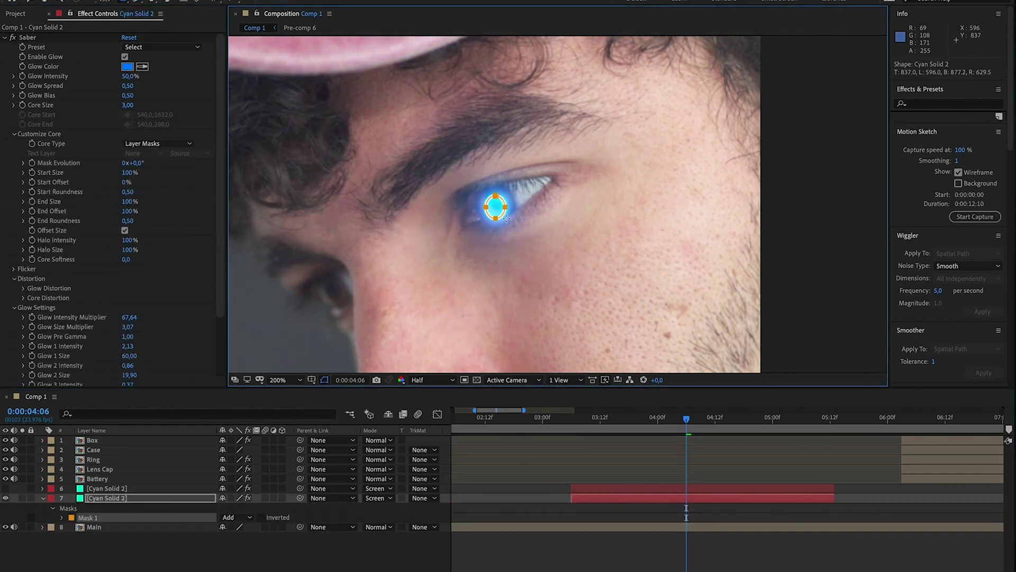
# - Mask the eye on the glow solid and keyframe the mask path to follow it
pyautogui.press('m')
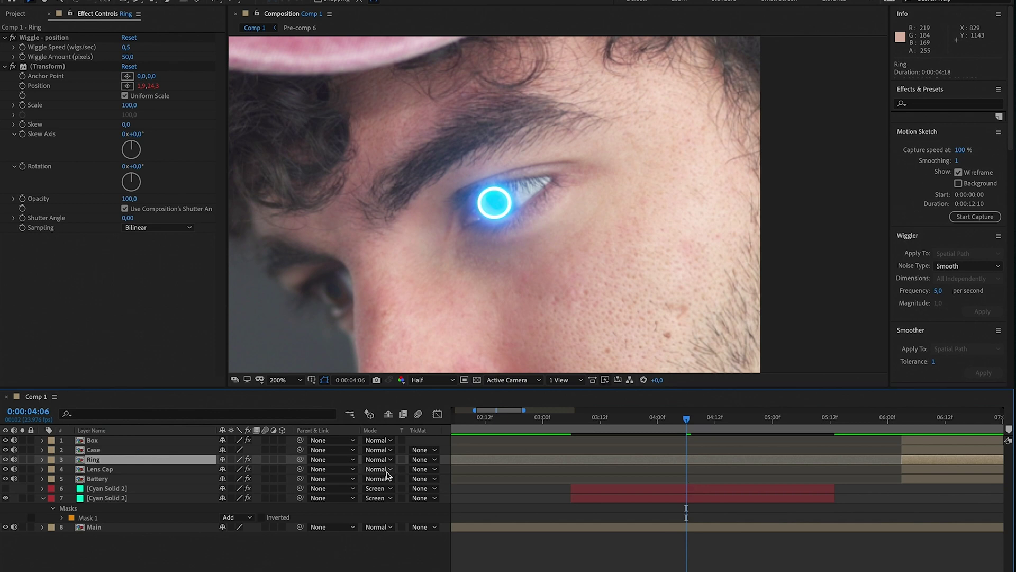
pyautogui.click(646, 495)
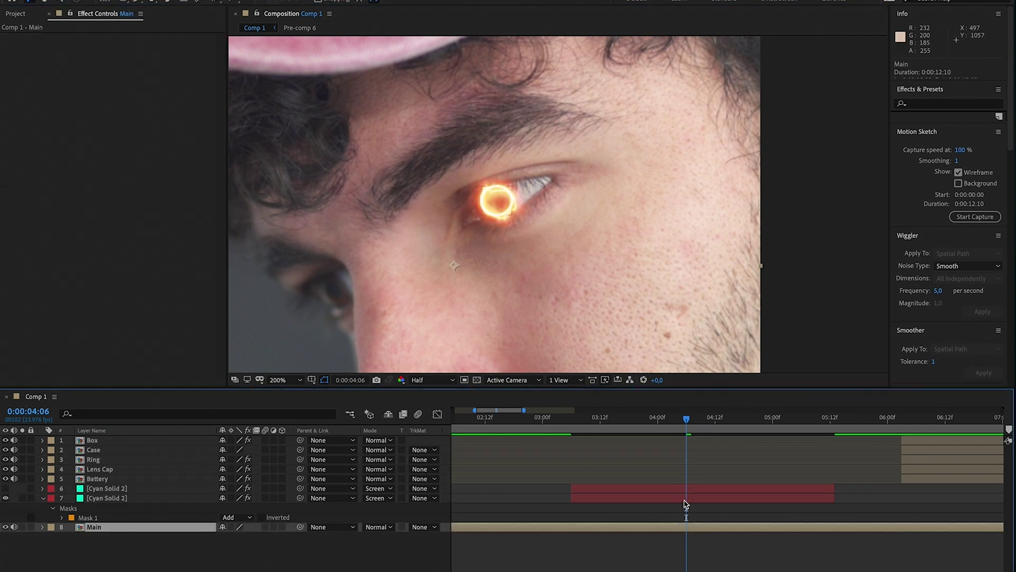
pyautogui.click(685, 501)
pyautogui.scroll(-3, 142, 106)
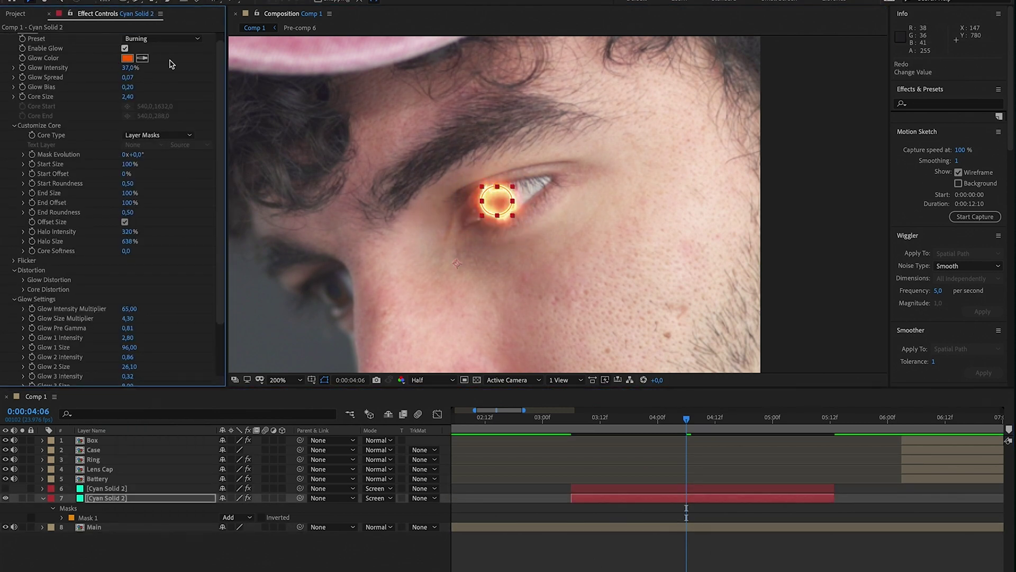
pyautogui.press('i')
pyautogui.click(80, 517)
pyautogui.moveTo(571, 418); pyautogui.dragTo(643, 418)
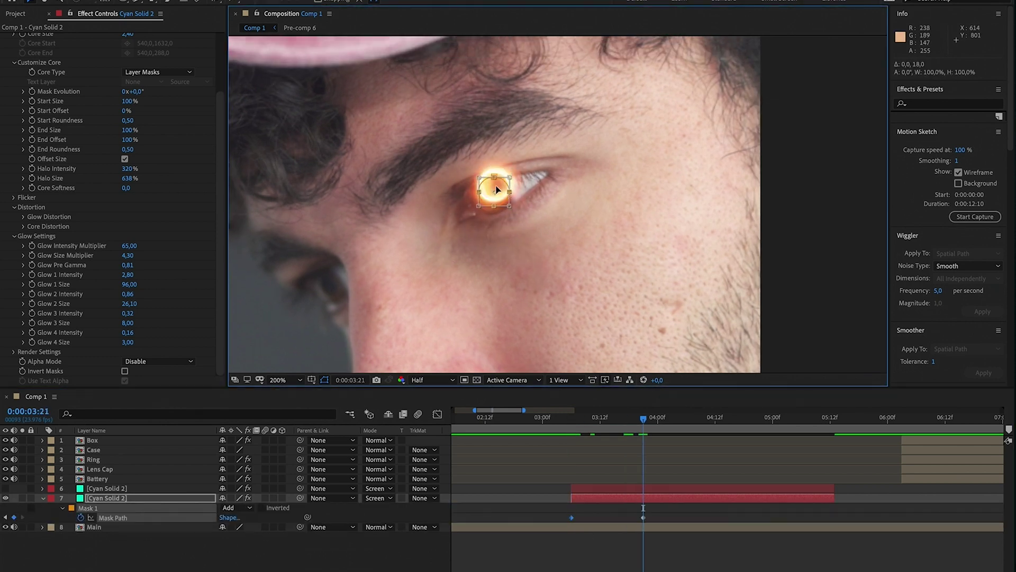
pyautogui.moveTo(494, 183); pyautogui.dragTo(489, 188)
pyautogui.moveTo(643, 418); pyautogui.dragTo(725, 418)
pyautogui.moveTo(489, 188); pyautogui.dragTo(495, 193)
pyautogui.moveTo(725, 418); pyautogui.dragTo(596, 420)
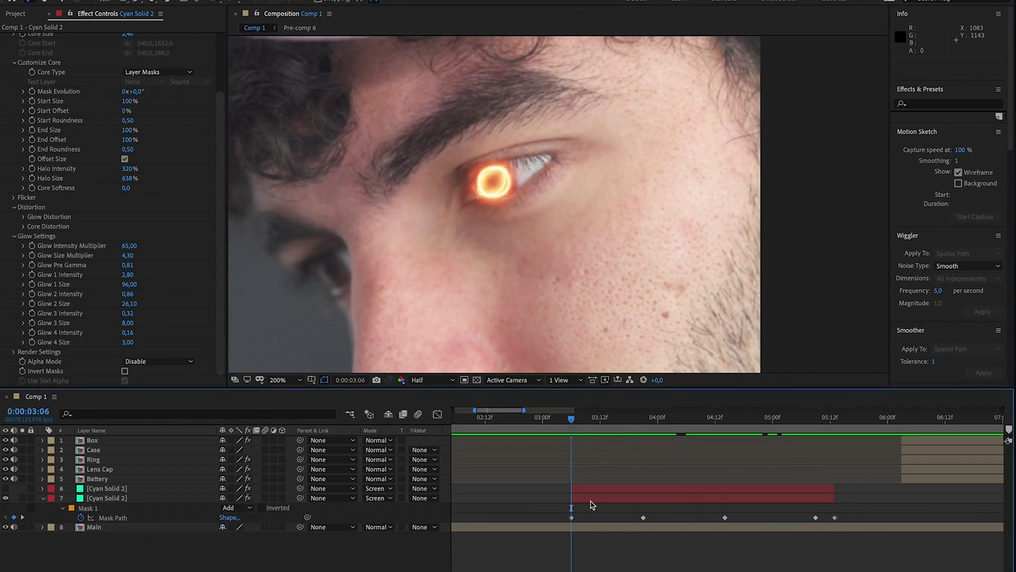
pyautogui.click(591, 500)
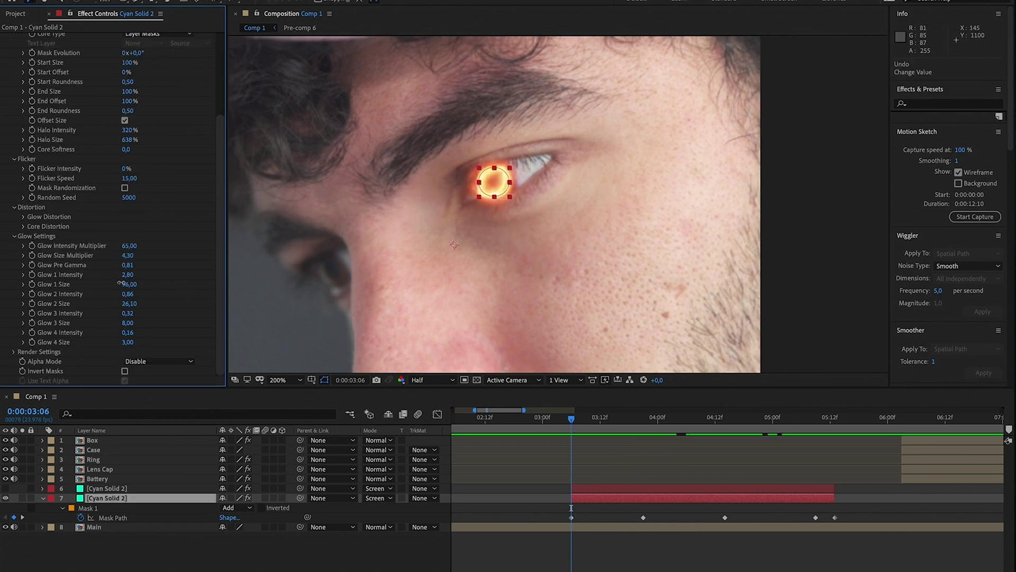
# - Set the glow layer's opacity to 75% and its glow colour to cyan-blue
pyautogui.scroll(2, 126, 183)
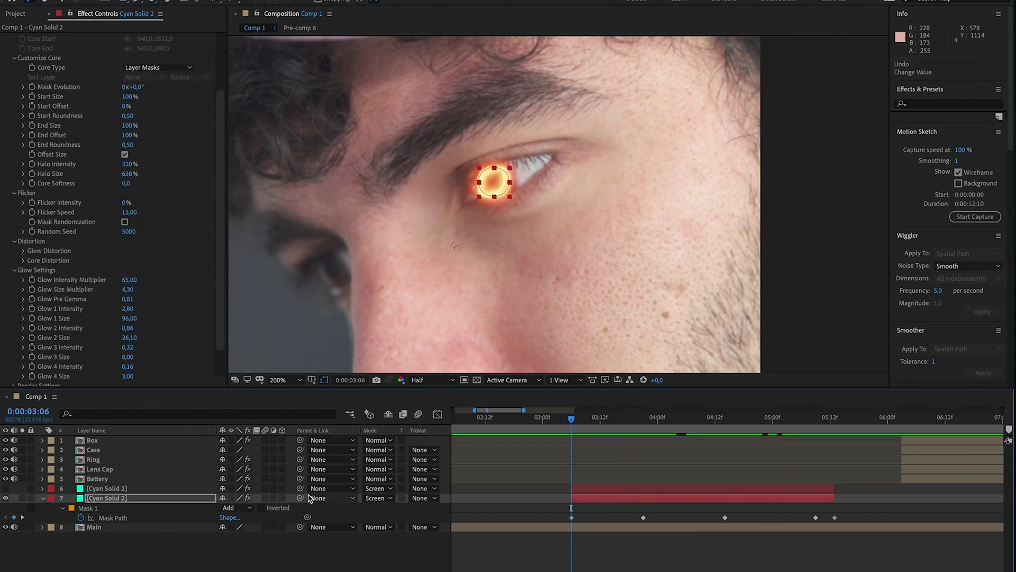
pyautogui.press('t')
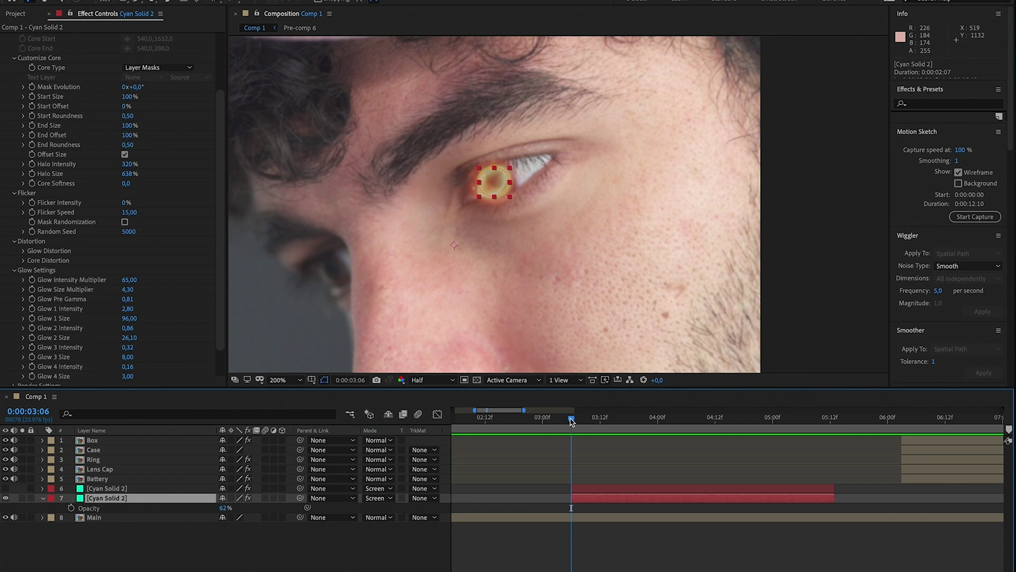
pyautogui.moveTo(571, 421); pyautogui.dragTo(627, 421)
pyautogui.click(127, 66)
pyautogui.click(456, 286)
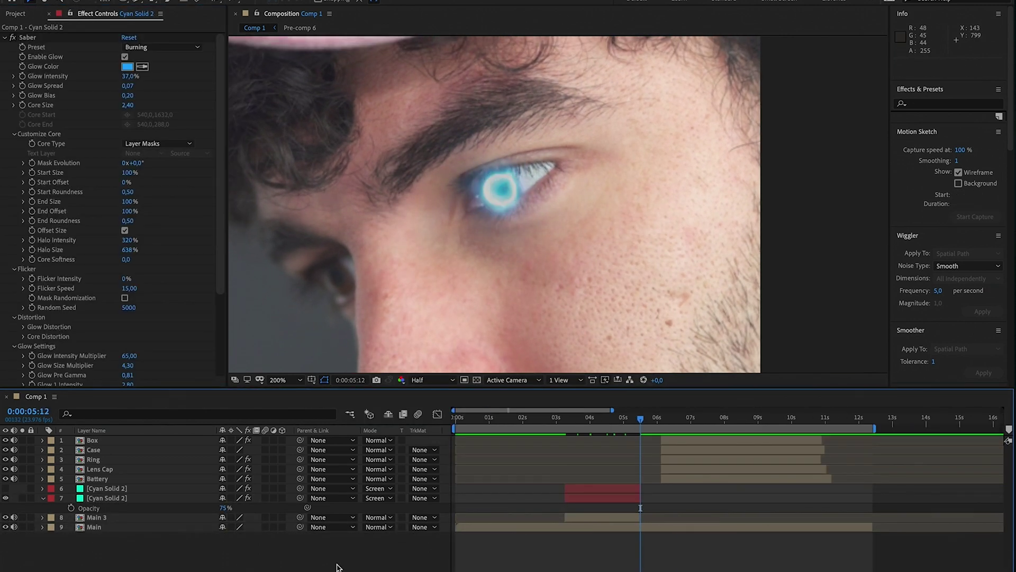
# - Duplicate Main as Main 3 and start a pen mask on the eye at 0:00:04:02
pyautogui.click(620, 422)
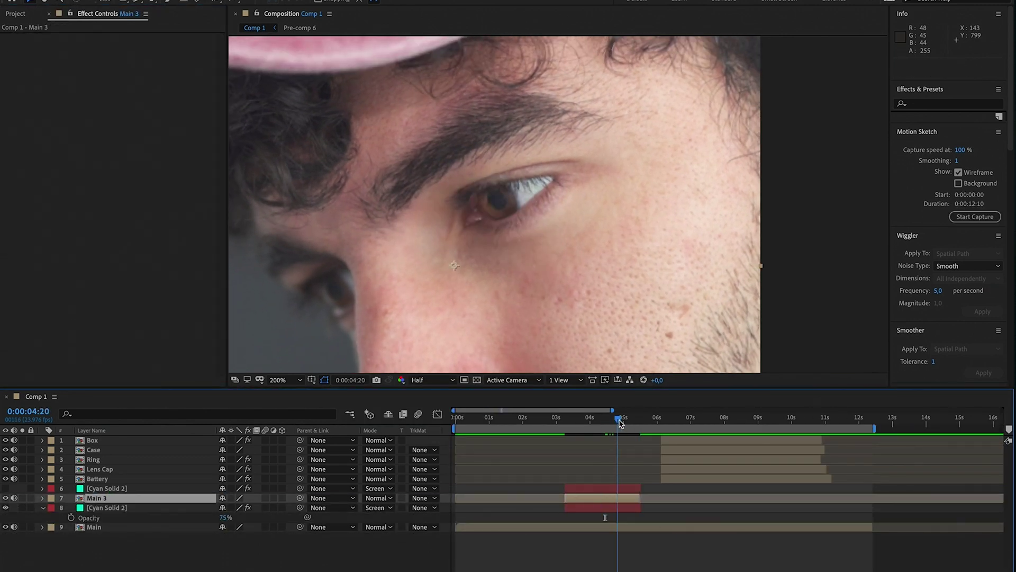
pyautogui.moveTo(621, 422); pyautogui.dragTo(593, 422)
pyautogui.click(483, 215)
pyautogui.press('m')
pyautogui.press('m')
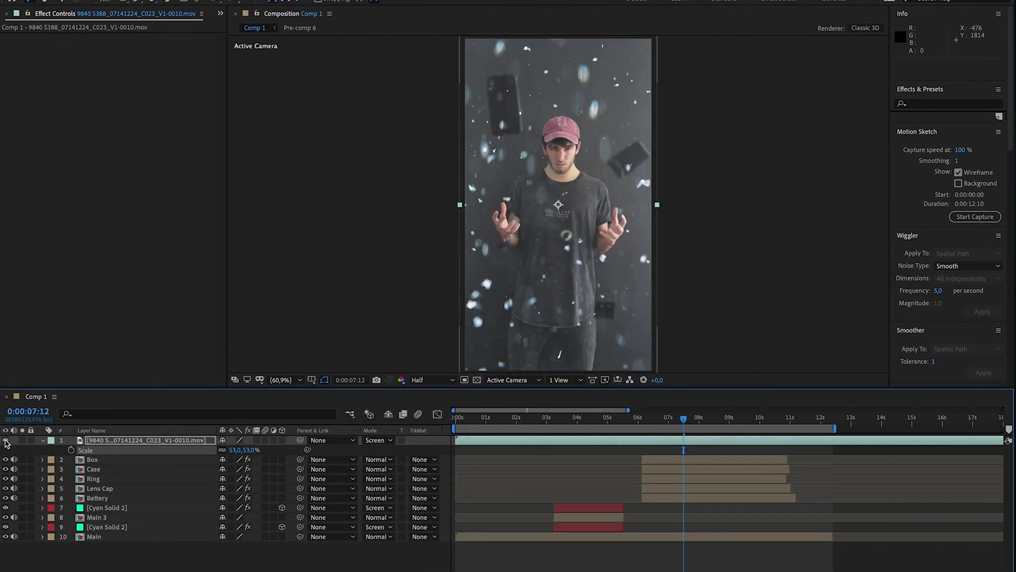
# - Start the particle layer near 6 s, mask across its top, and keyframe it rising
pyautogui.click(656, 416)
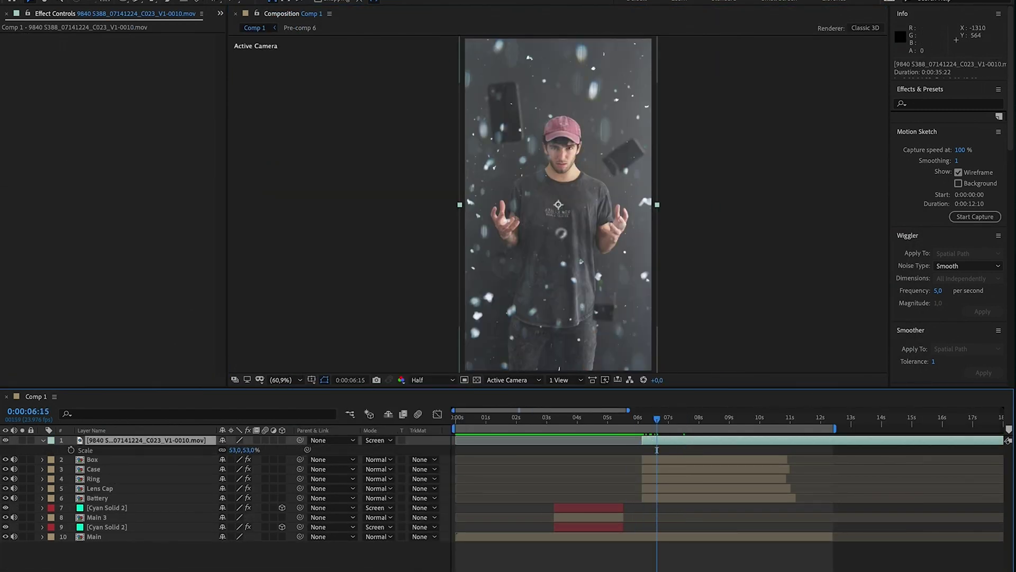
pyautogui.click(482, 56)
pyautogui.click(633, 55)
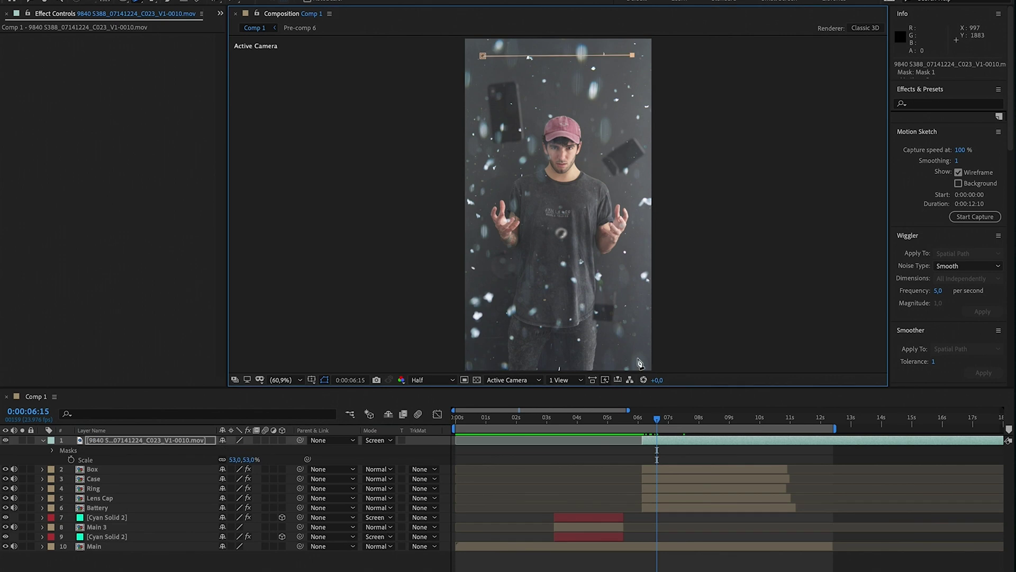
pyautogui.click(53, 451)
pyautogui.press('p')
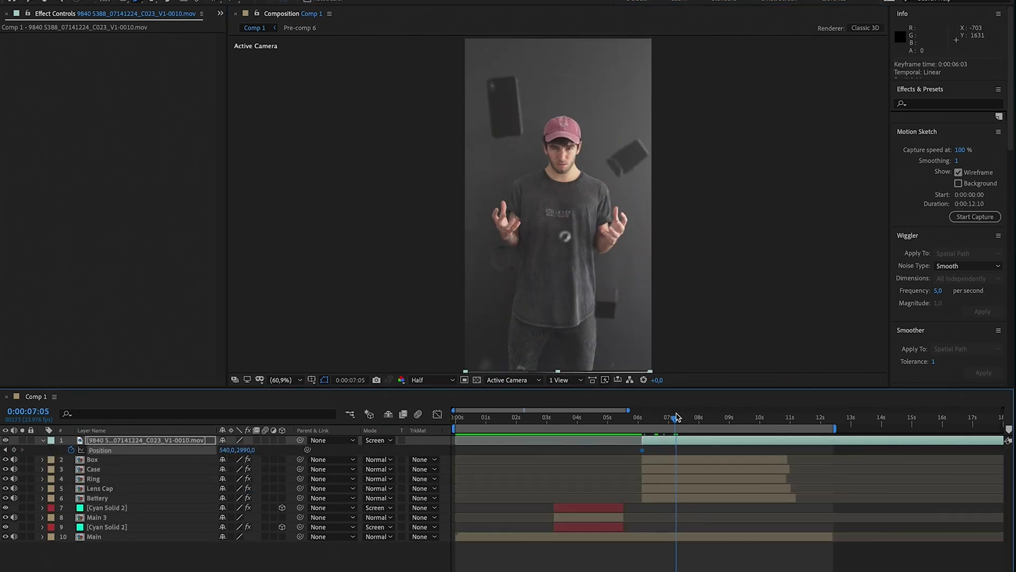
pyautogui.moveTo(247, 449); pyautogui.dragTo(178, 445)
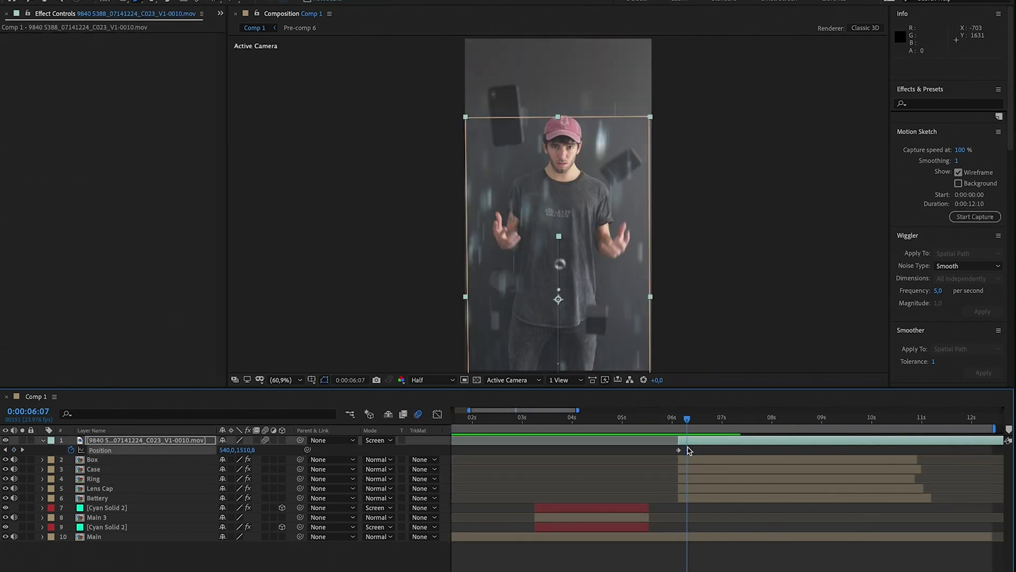
# - Preview the particle rise, toggling the speed graph and revealing the particle mask
pyautogui.hotkey('shift', 'F3')
pyautogui.scroll(5, 688, 455)
pyautogui.click(437, 414)
pyautogui.click(436, 416)
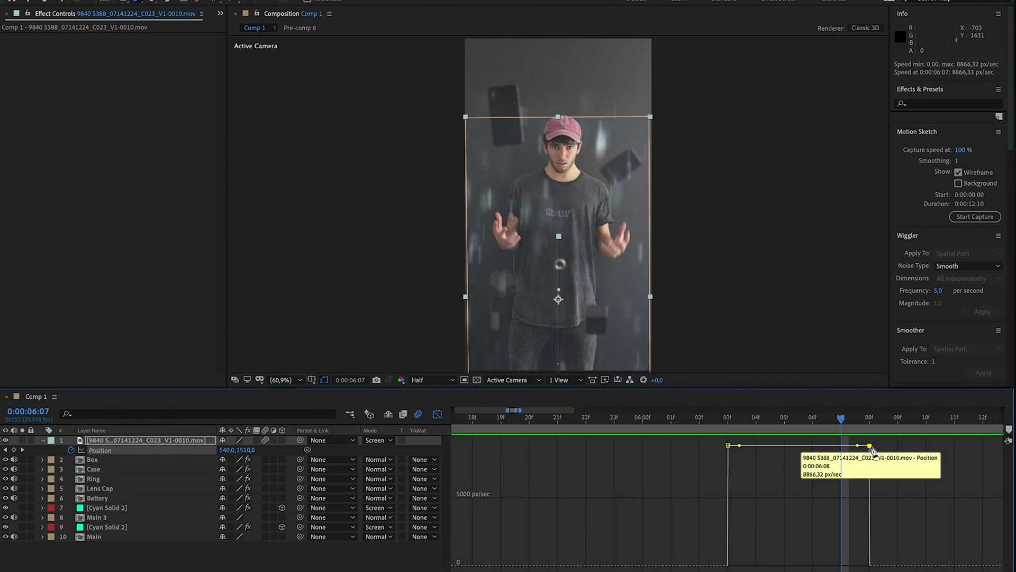
pyautogui.press('space')
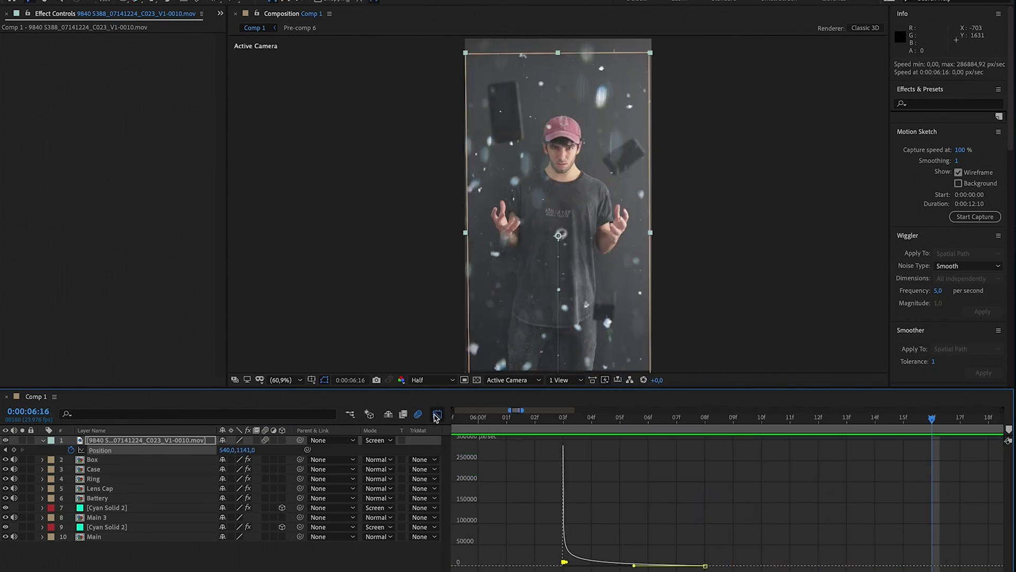
pyautogui.hotkey('shift', 'F3')
pyautogui.press(';')
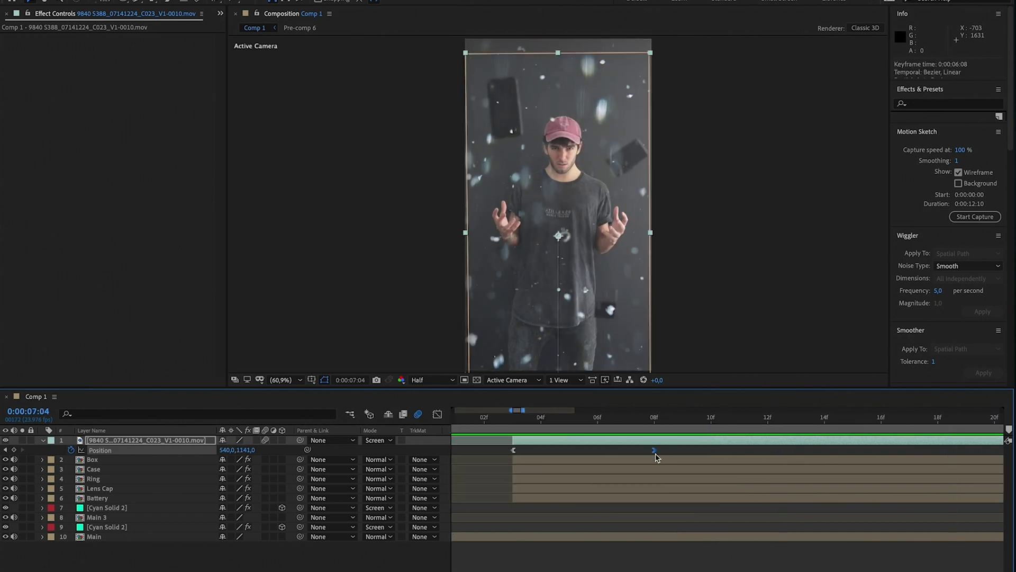
pyautogui.press('=')
pyautogui.press('m')
pyautogui.press('m')
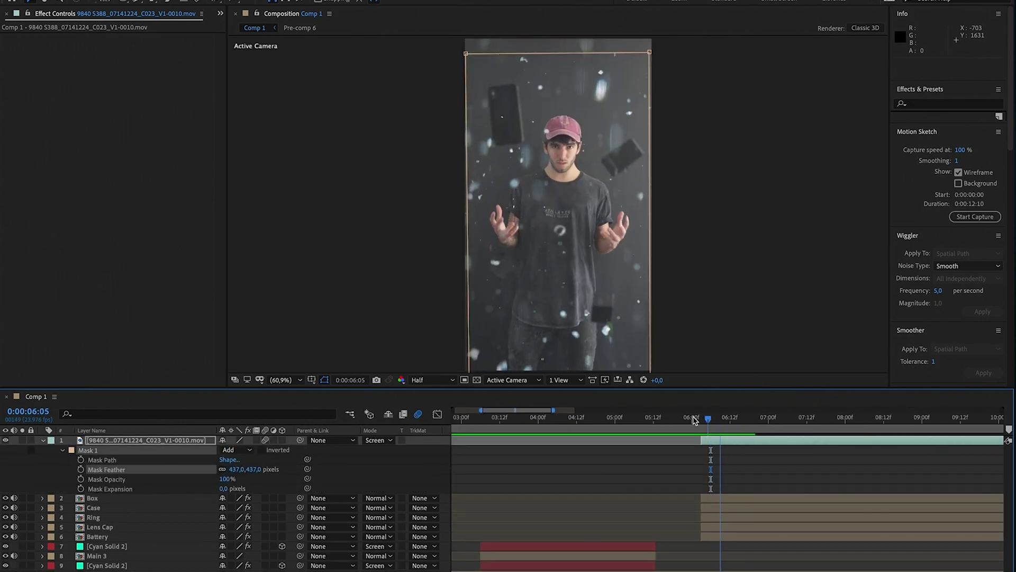
pyautogui.press('-')
# - Keyframe the particles' position at 10:14 and ease that keyframe to zero speed
pyautogui.moveTo(694, 419); pyautogui.dragTo(731, 421)
pyautogui.hotkey('alt', 'shift', 'p')
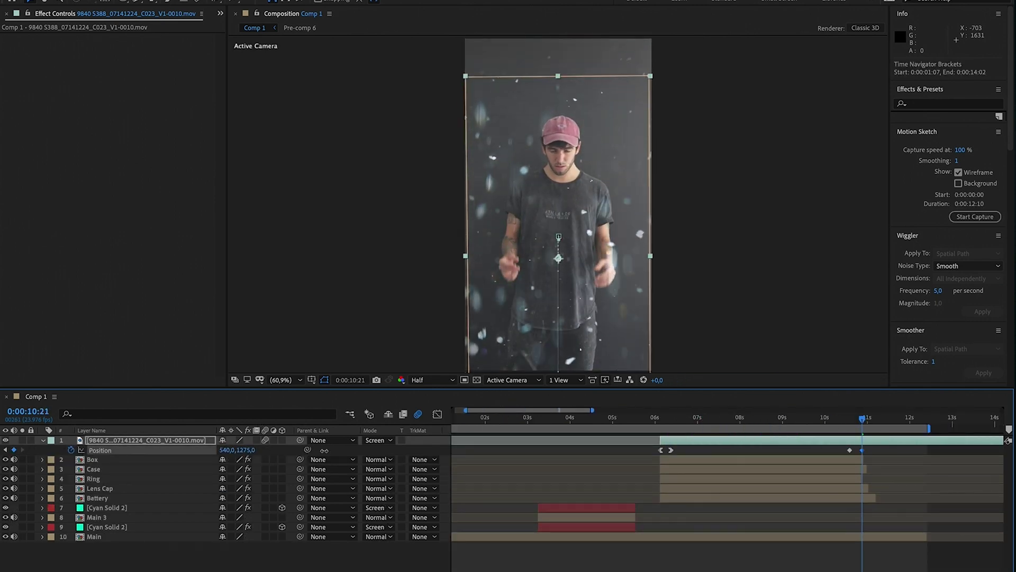
pyautogui.click(854, 417)
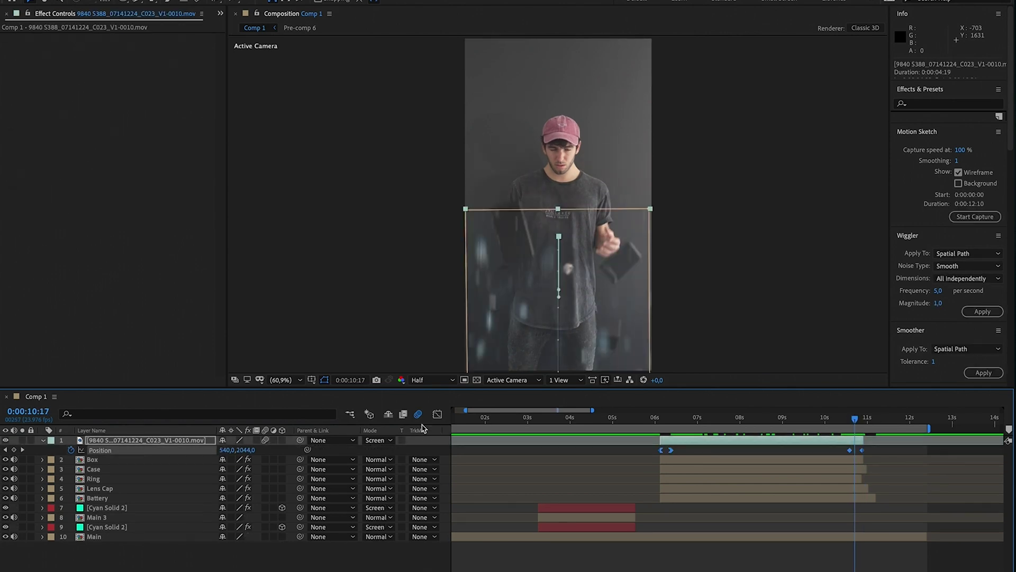
pyautogui.hotkey('shift', 'F3')
pyautogui.press('=')
pyautogui.moveTo(725, 440); pyautogui.dragTo(720, 568)
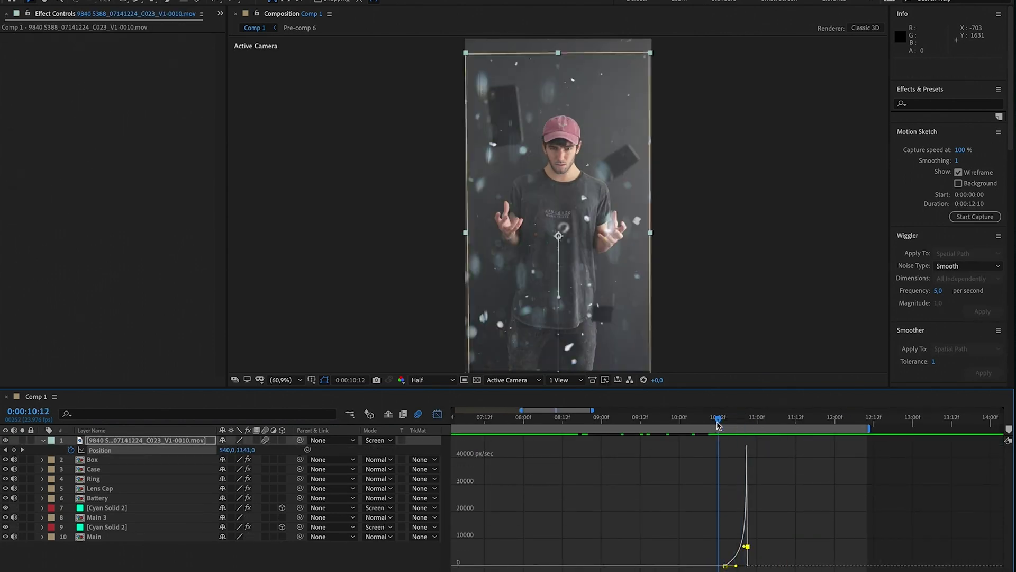
pyautogui.moveTo(718, 424); pyautogui.dragTo(780, 418)
pyautogui.hotkey('shift', 'F3')
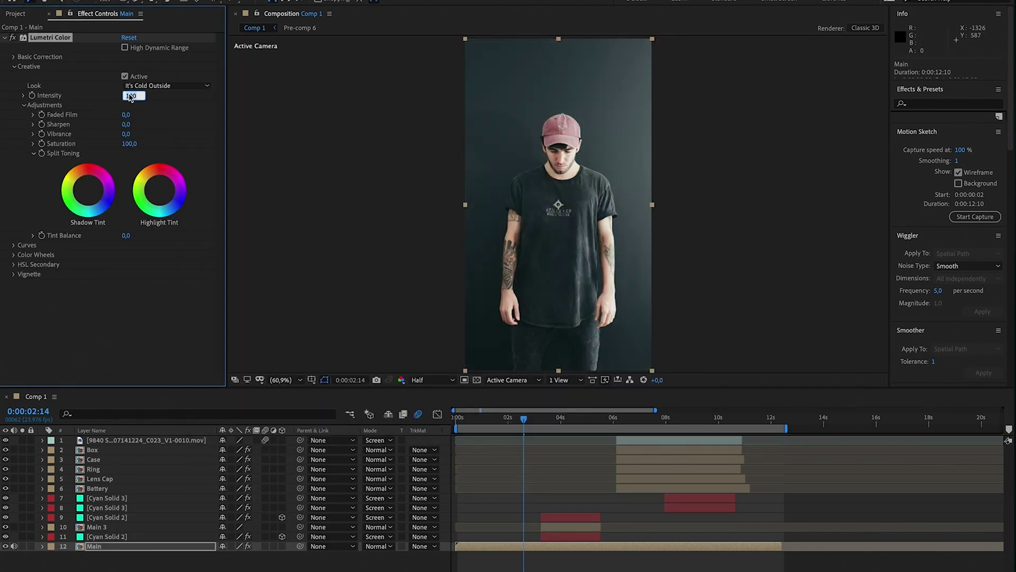
# - Lower Lumetri Shadows to -27 and carry the cold grade to Main 3 and the 9840 clip
pyautogui.moveTo(127, 163); pyautogui.dragTo(114, 162)
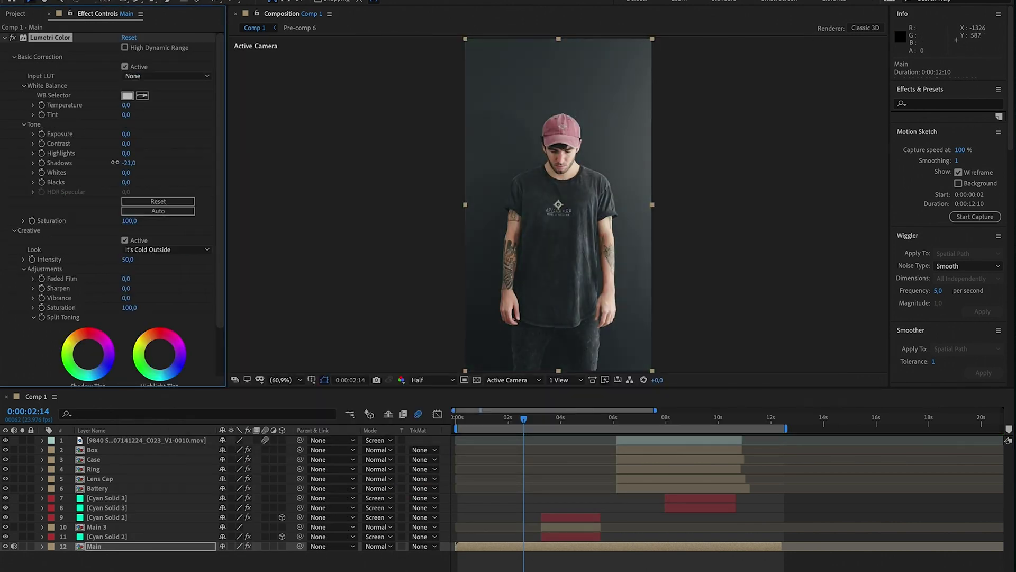
pyautogui.moveTo(115, 163); pyautogui.dragTo(111, 163)
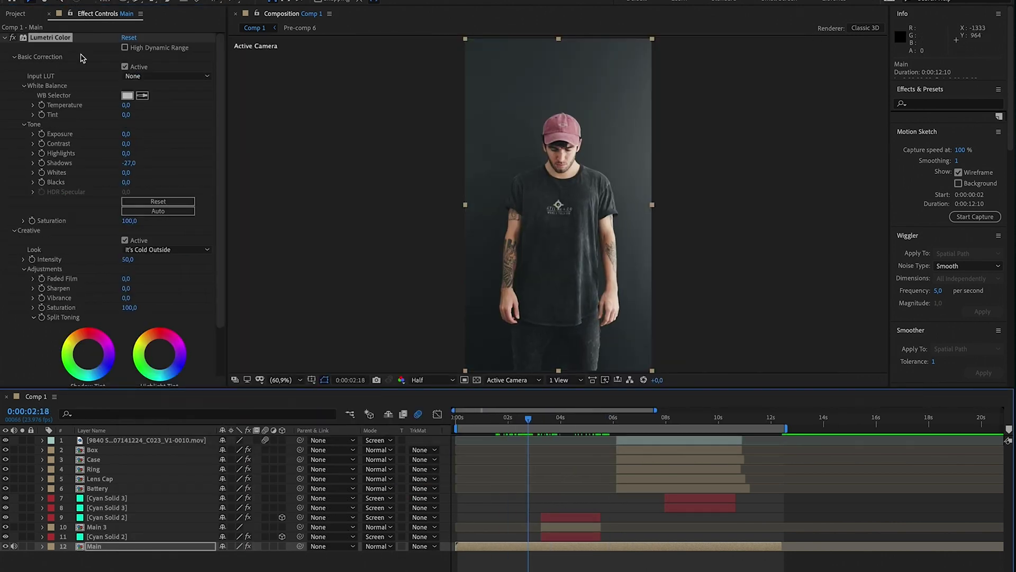
pyautogui.click(570, 529)
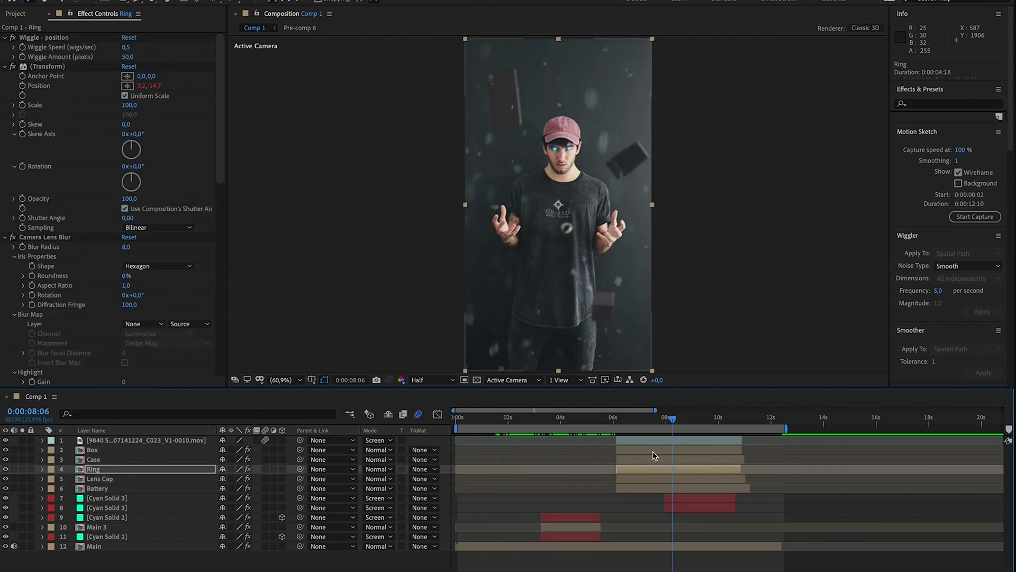
pyautogui.click(653, 451)
pyautogui.click(704, 419)
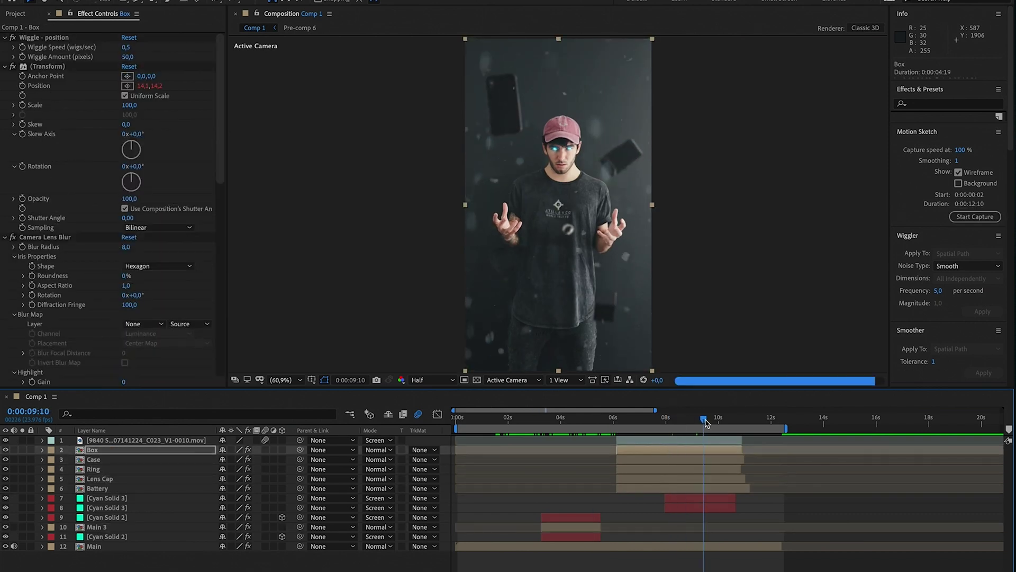
pyautogui.click(685, 439)
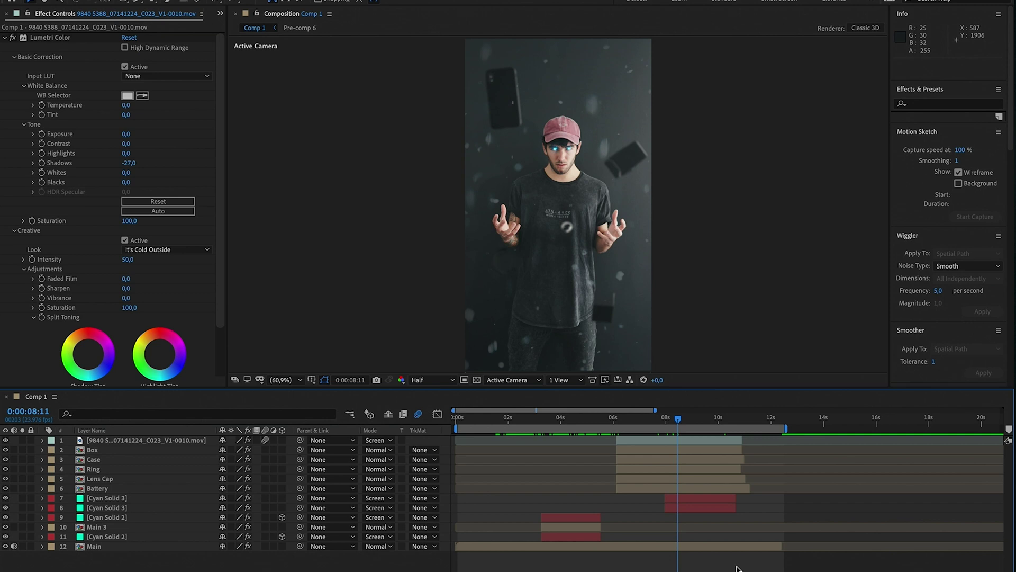
# - Preview the glowing-eyes moment from 7:18, then select all Comp 1 layers for pre-composing
pyautogui.click(659, 417)
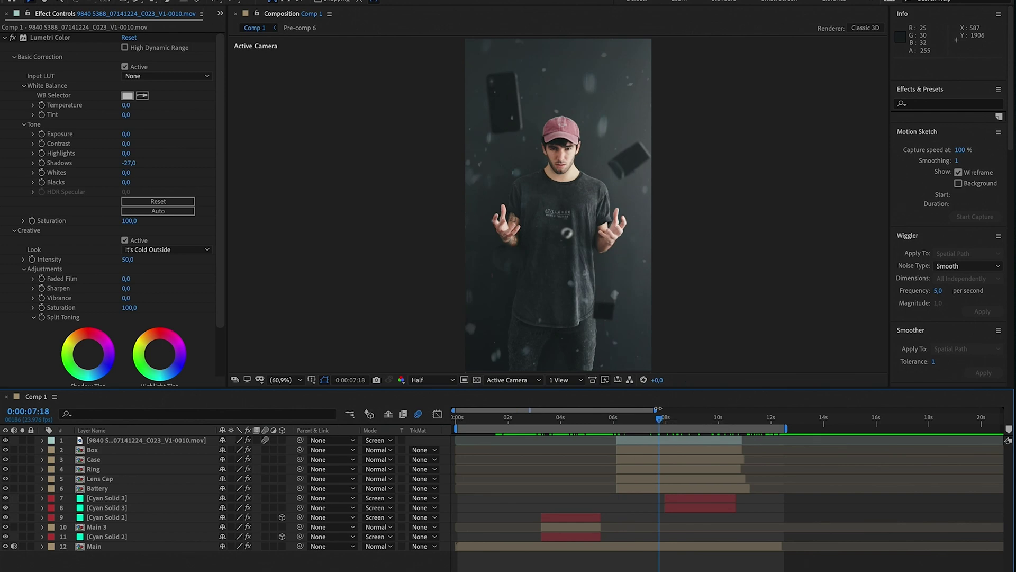
pyautogui.moveTo(659, 418); pyautogui.dragTo(700, 418)
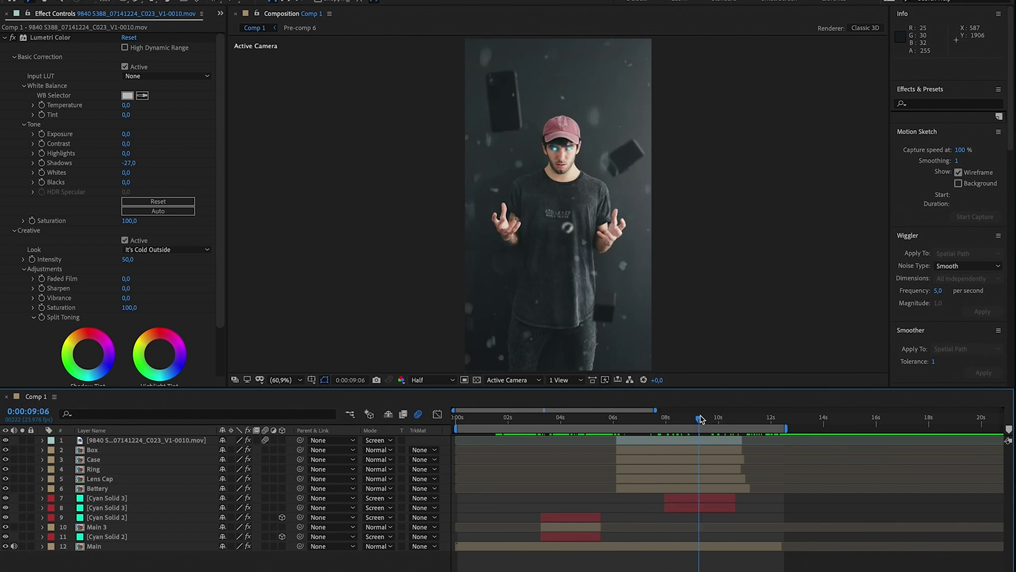
pyautogui.hotkey('ctrl', 'a')
pyautogui.rightClick(644, 530)
# - Pre-compose all layers into Pre-comp 7, moving all attributes into the new composition
pyautogui.click(682, 541)
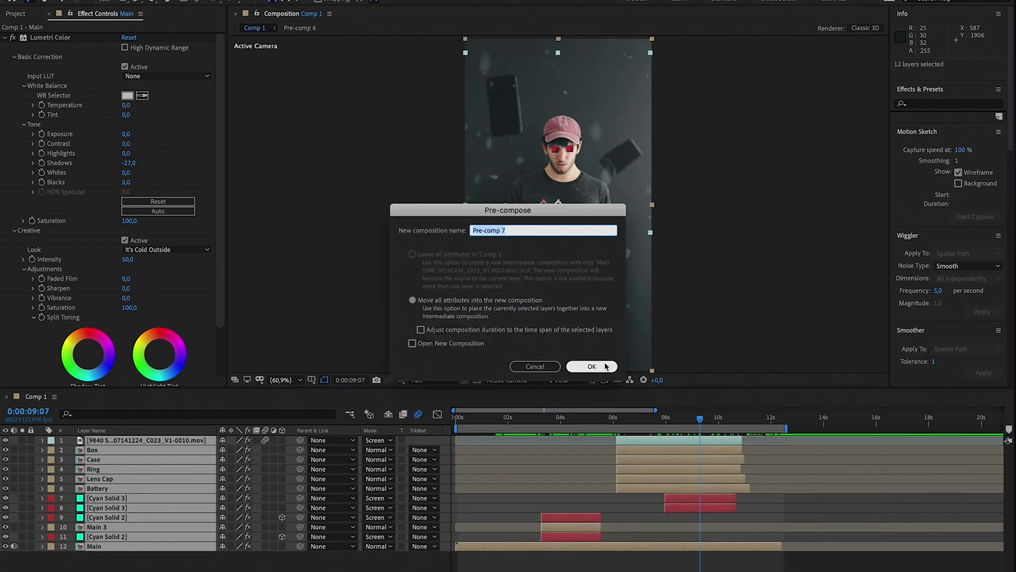
pyautogui.click(601, 363)
pyautogui.click(620, 417)
# - Apply a FishEye-style Warp to Pre-comp 7, set Bend to -68, and duplicate the layer
pyautogui.hotkey('ctrl', 'a')
pyautogui.hotkey('ctrl', 'v')
pyautogui.moveTo(185, 56); pyautogui.dragTo(164, 181)
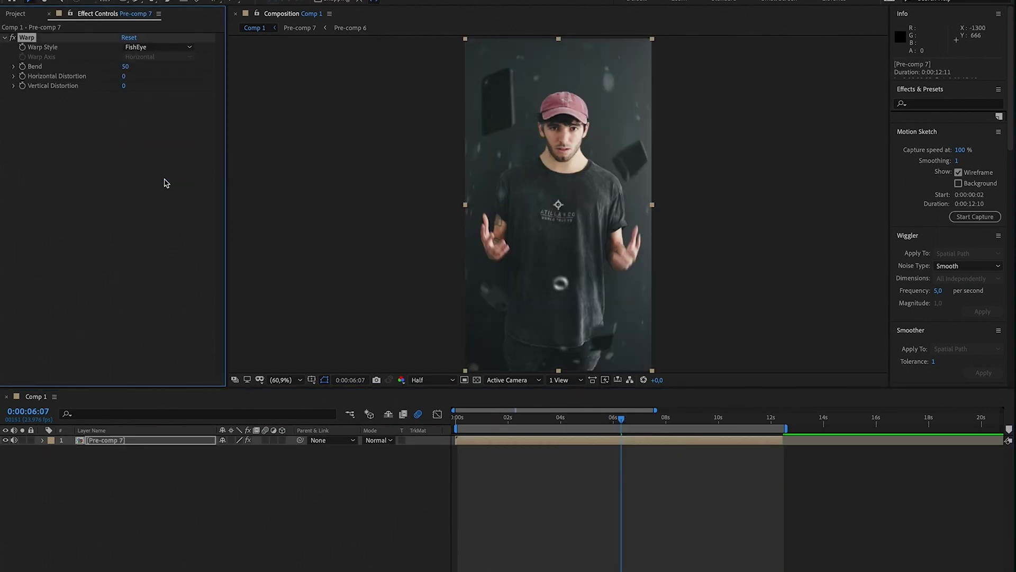
pyautogui.hotkey('ctrl', 'shift', 'd')
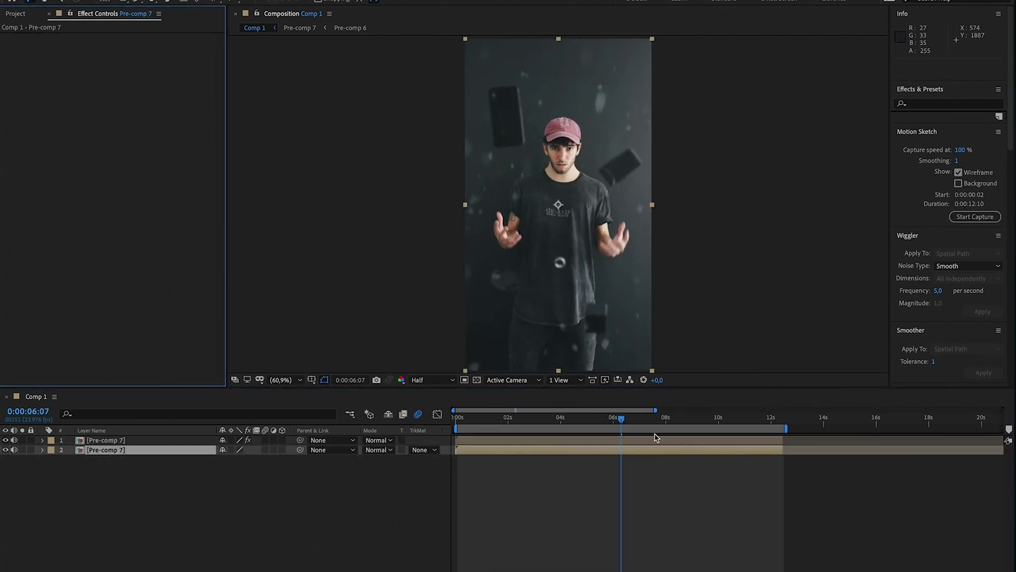
pyautogui.moveTo(621, 418); pyautogui.dragTo(738, 419)
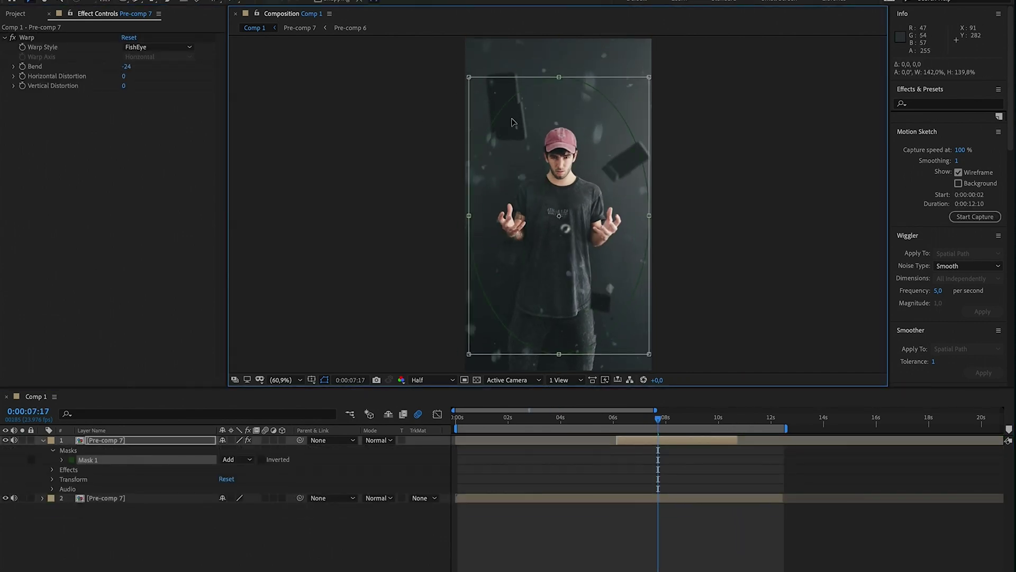
# - Feather the ellipse mask by 134 and invert it so only the frame edges warp
pyautogui.click(63, 459)
pyautogui.click(252, 479)
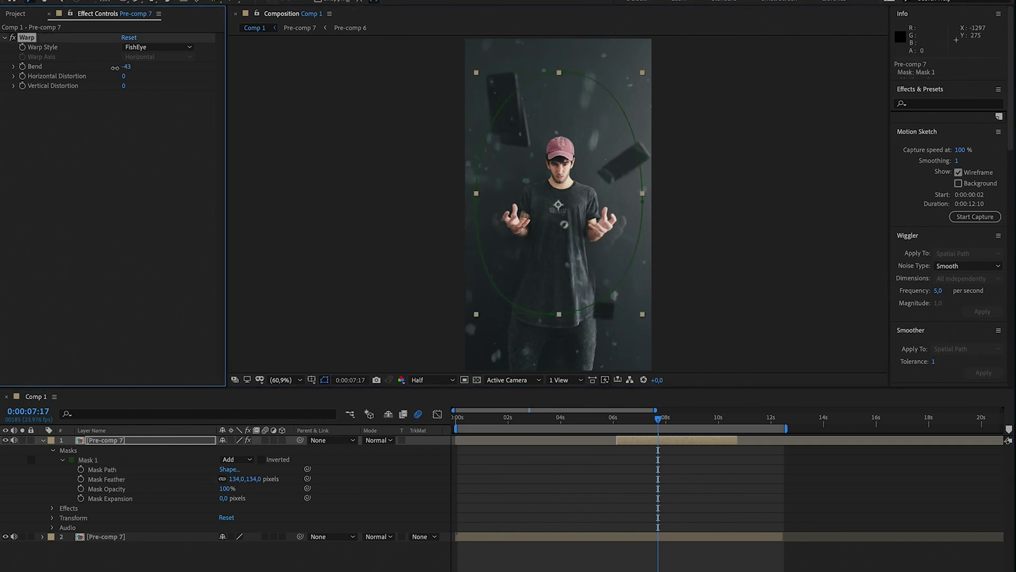
pyautogui.click(261, 460)
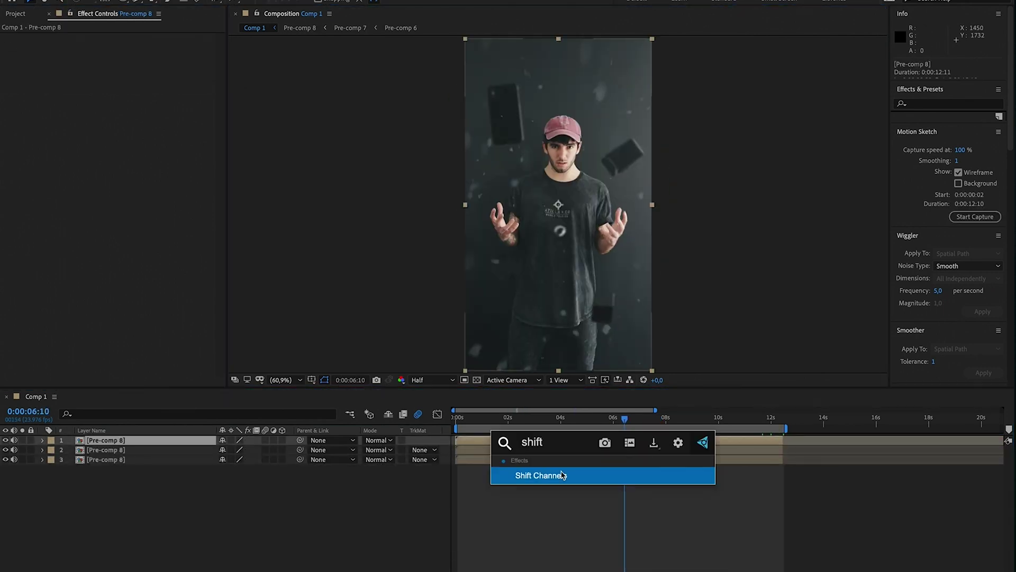
# - Apply Shift Channels to the top copy with red and green Full Off, then offset its Position
pyautogui.click(562, 475)
pyautogui.click(157, 57)
pyautogui.click(143, 168)
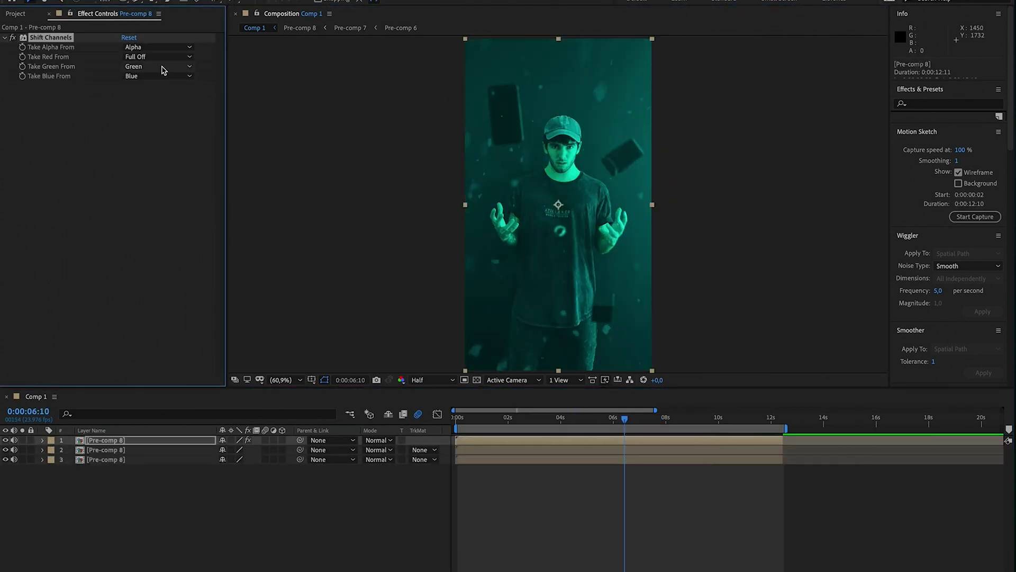
pyautogui.click(157, 66)
pyautogui.click(143, 177)
pyautogui.click(157, 75)
pyautogui.click(155, 81)
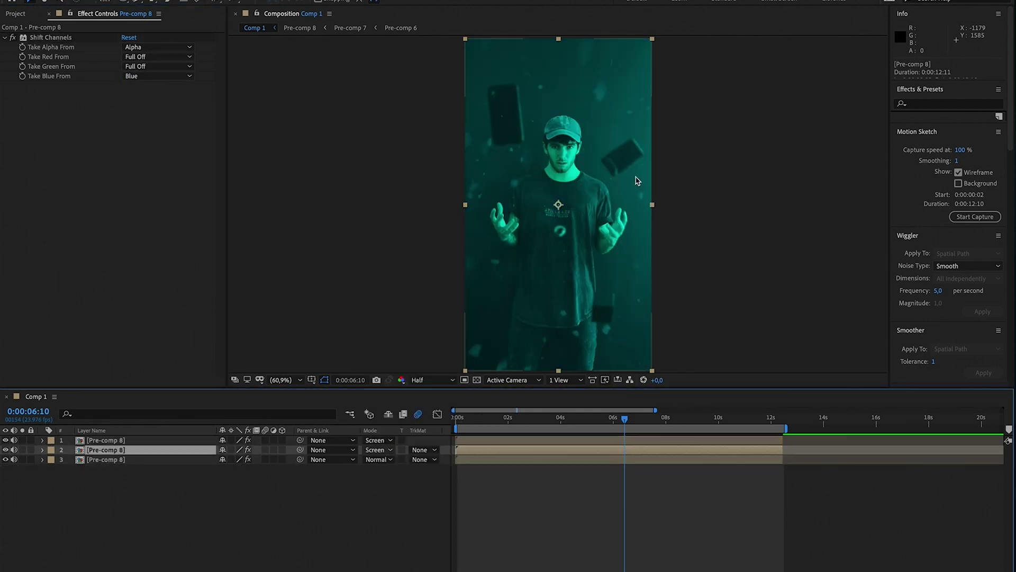
pyautogui.scroll(6, 499, 164)
pyautogui.press('p')
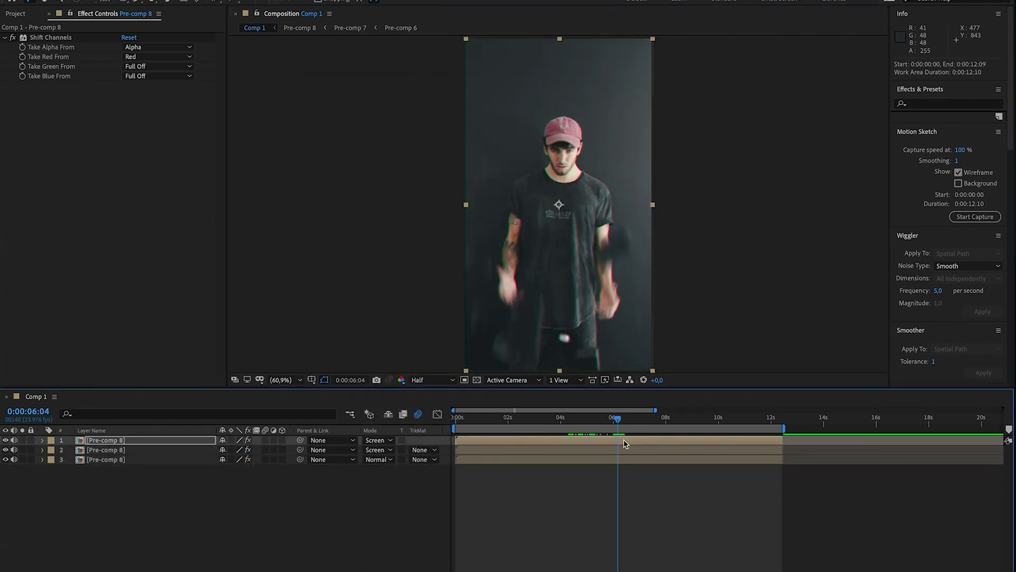
# - Check the RGB split at 6:09, then pick and preview the MA_VIDEO_057 lightning clip
pyautogui.click(623, 418)
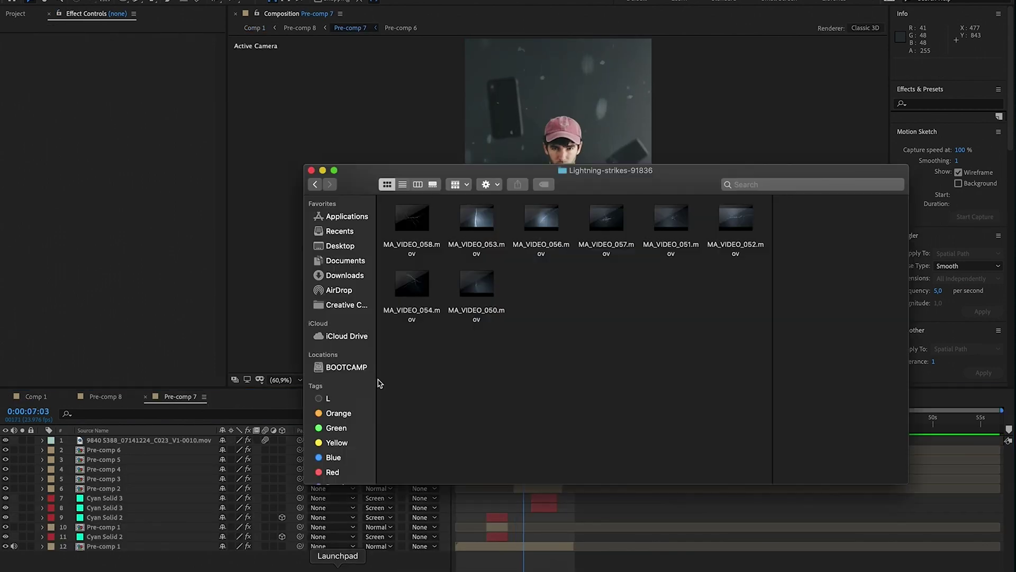
pyautogui.click(607, 219)
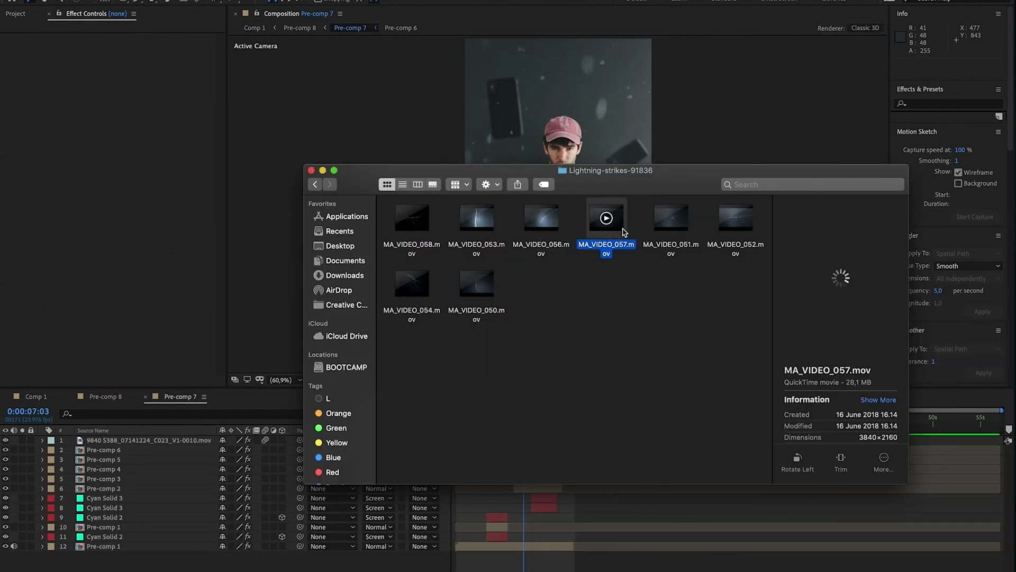
pyautogui.press('space')
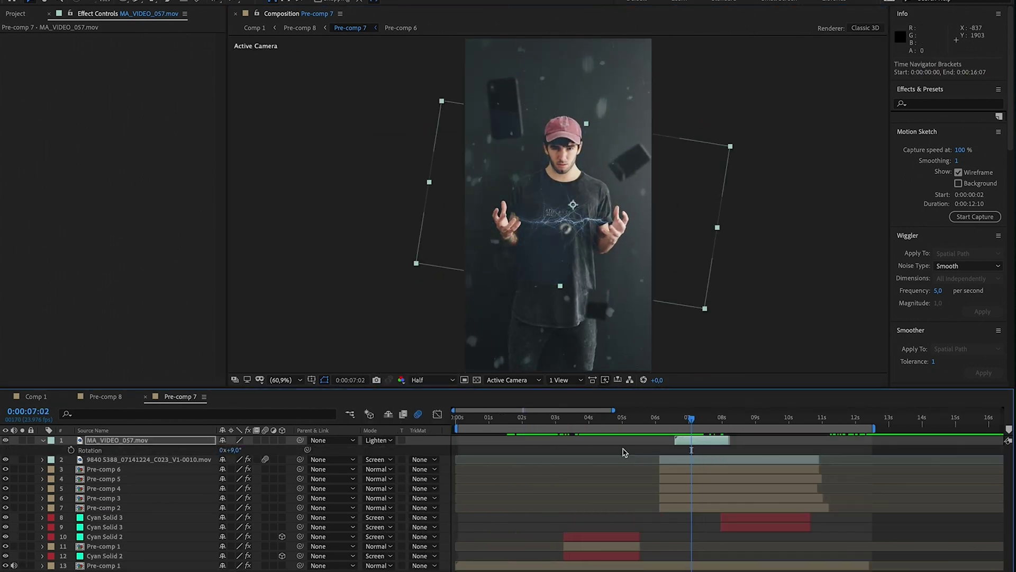
# - Set the lightning layer's blend mode to Lighten
pyautogui.click(377, 440)
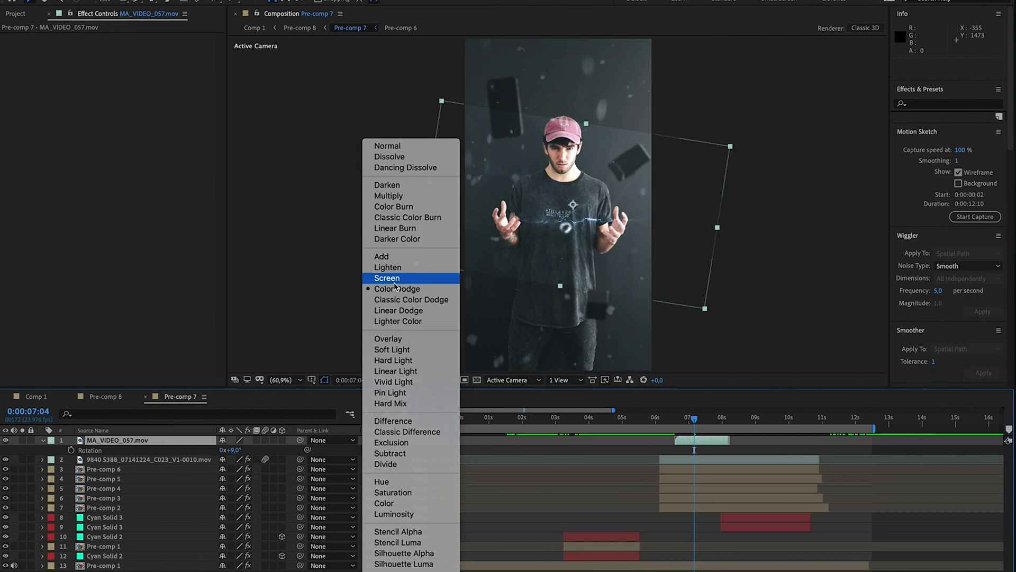
pyautogui.click(388, 267)
pyautogui.scroll(3, 778, 456)
# - Split the lightning at 7:06, slide the piece 14 frames earlier, and duplicate it for a third strike
pyautogui.click(758, 422)
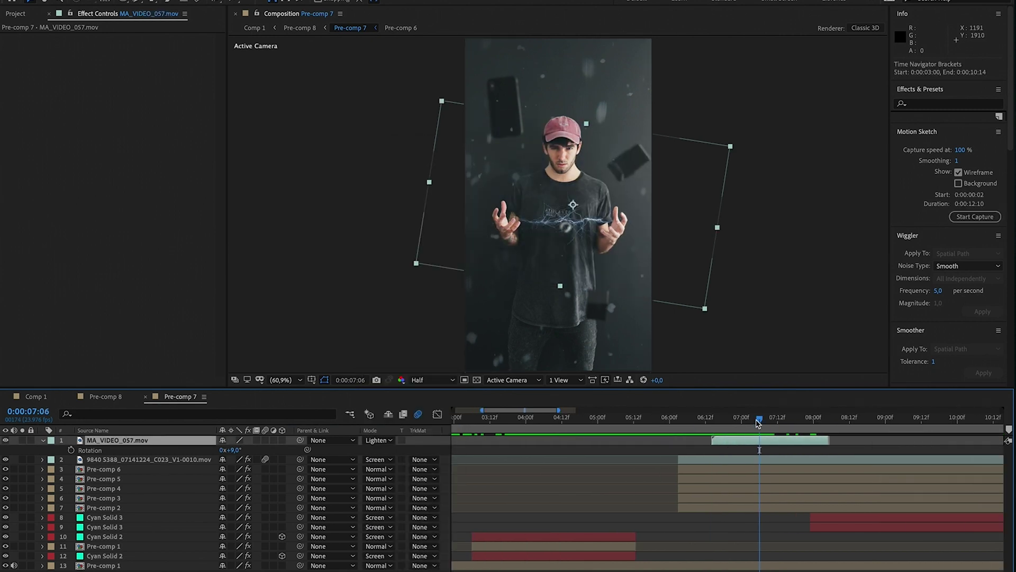
pyautogui.hotkey('ctrl', 'shift', 'd')
pyautogui.press('pageup')
pyautogui.press('pageup')
pyautogui.press('pageup')
pyautogui.press('pageup')
pyautogui.press('pageup')
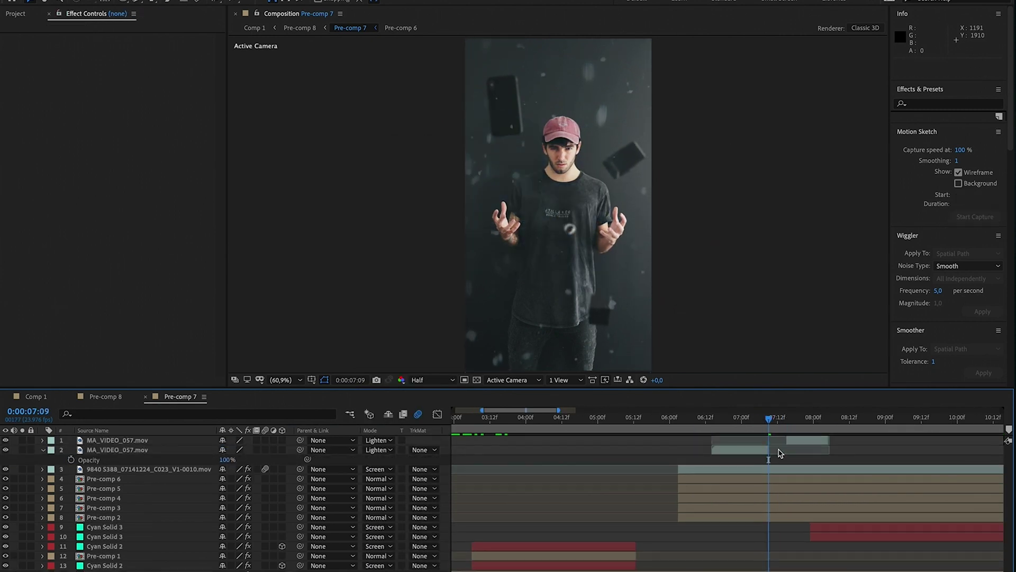
pyautogui.moveTo(789, 440); pyautogui.dragTo(671, 442)
pyautogui.hotkey('ctrl', 'd')
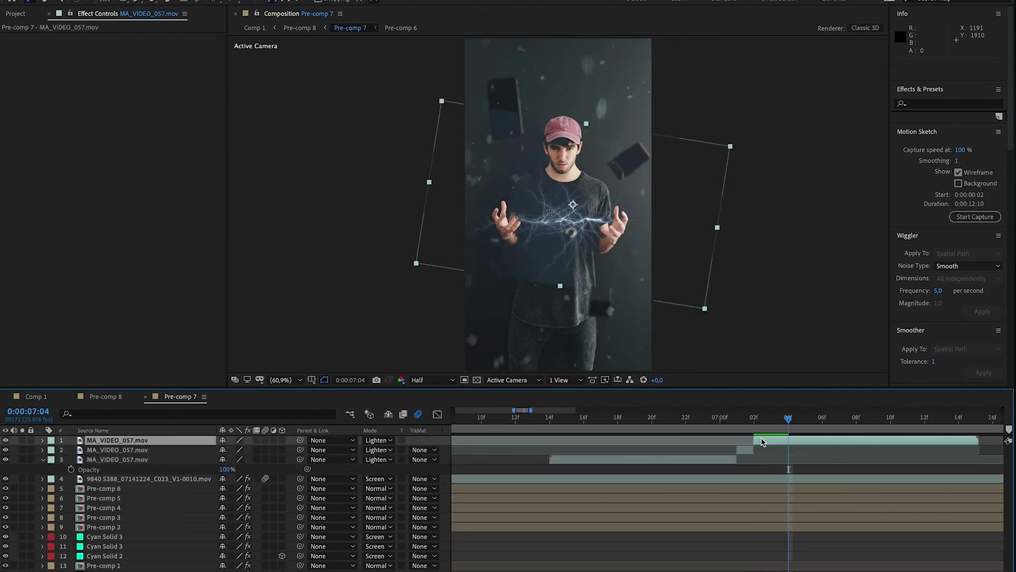
pyautogui.scroll(-3, 741, 455)
pyautogui.press('space')
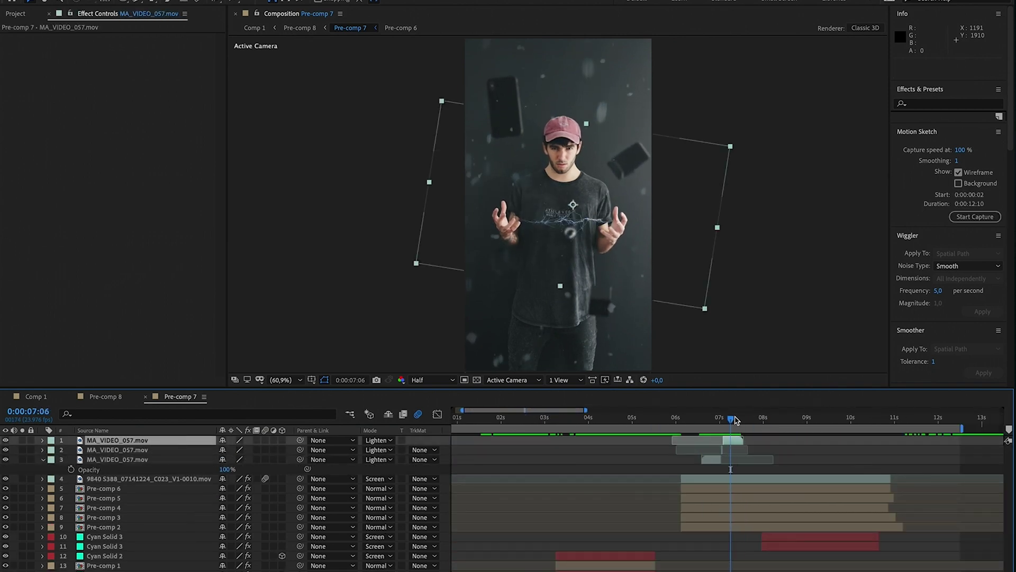
pyautogui.keyDown('shift'); pyautogui.click(712, 459); pyautogui.keyUp('shift')
pyautogui.rightClick(712, 459)
# - Pre-compose the three MA_VIDEO_057 lightning layers into Pre-comp 9
pyautogui.click(746, 539)
pyautogui.press('Return')
pyautogui.press('space')
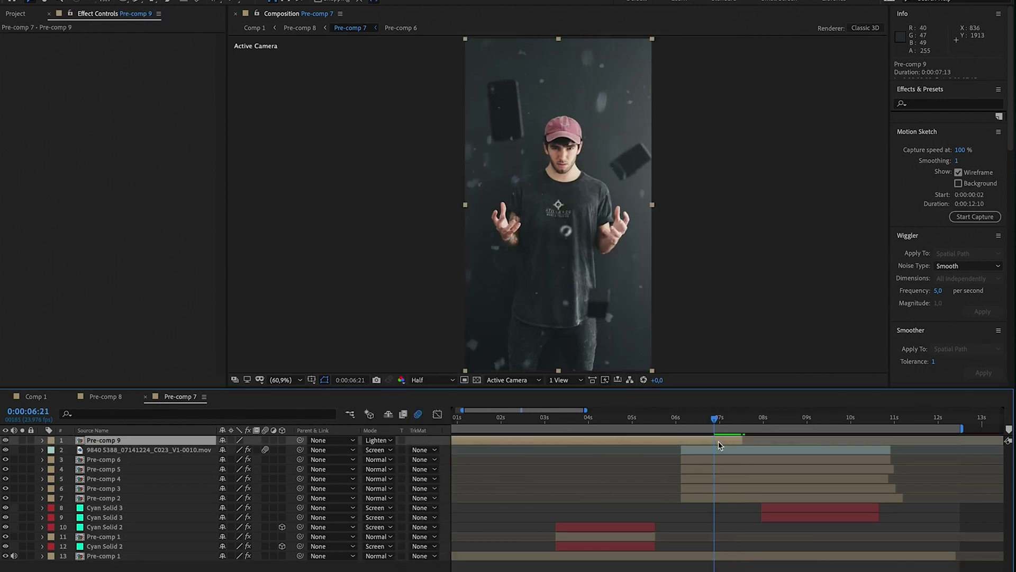
# - Trim Pre-comp 9's start with Alt+[, scale it to 96%, and tint it cyan with Lumetri Hue vs Hue
pyautogui.hotkey('alt', '[')
pyautogui.scroll(2, 732, 450)
pyautogui.press('s')
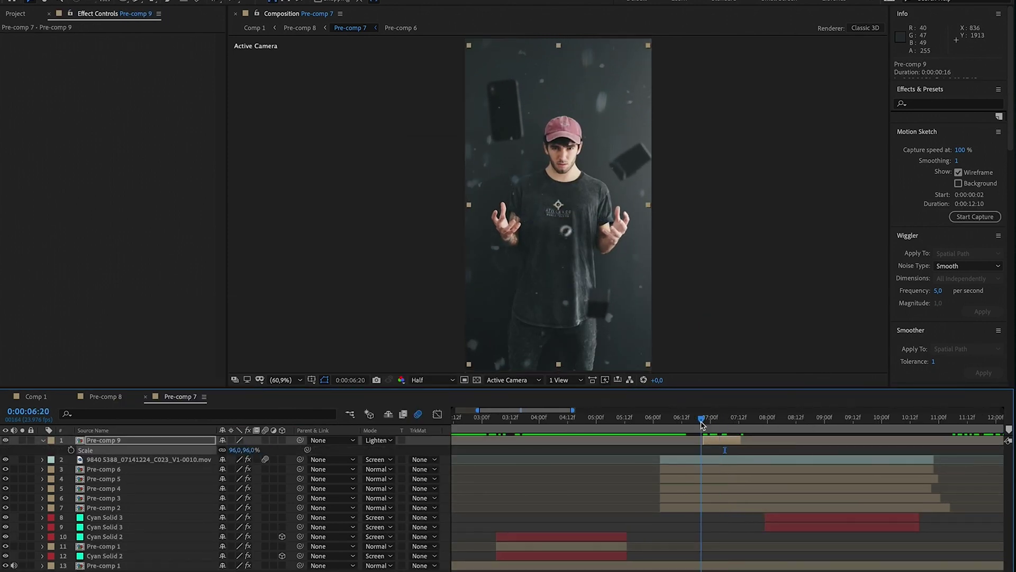
pyautogui.hotkey('ctrl', 'v')
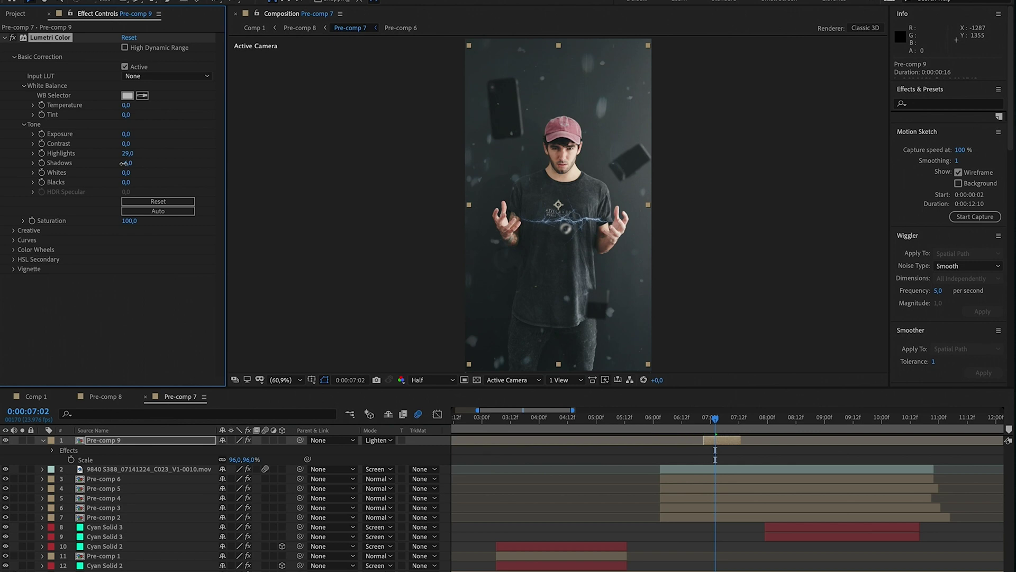
pyautogui.scroll(-10, 153, 273)
# - Check the lightning at 6:21 and add a Glow with threshold 57.3% and radius 10
pyautogui.press('.')
pyautogui.press('.')
pyautogui.press('.')
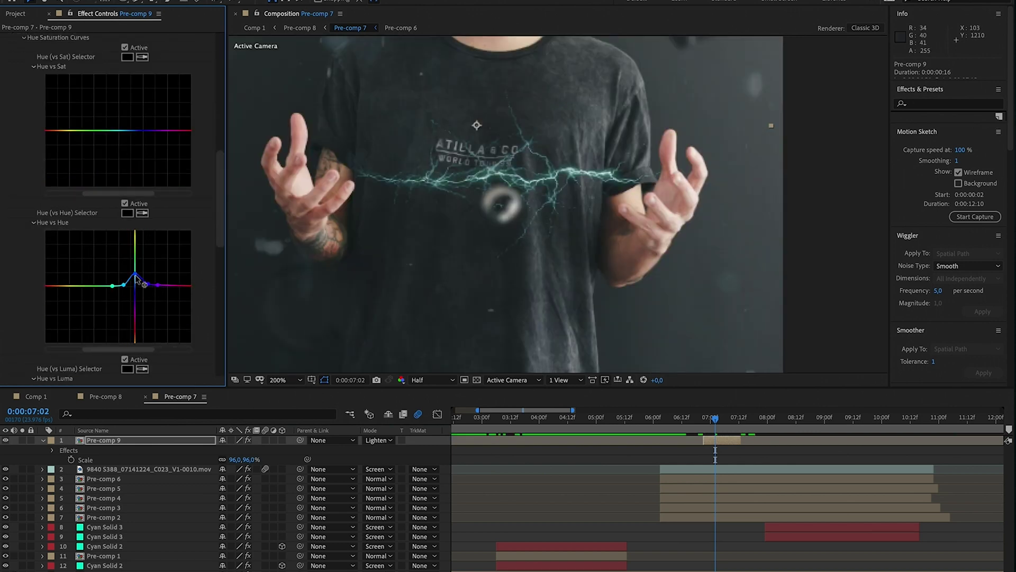
pyautogui.scroll(3, 186, 86)
pyautogui.scroll(-4, 159, 159)
pyautogui.moveTo(633, 421); pyautogui.dragTo(639, 426)
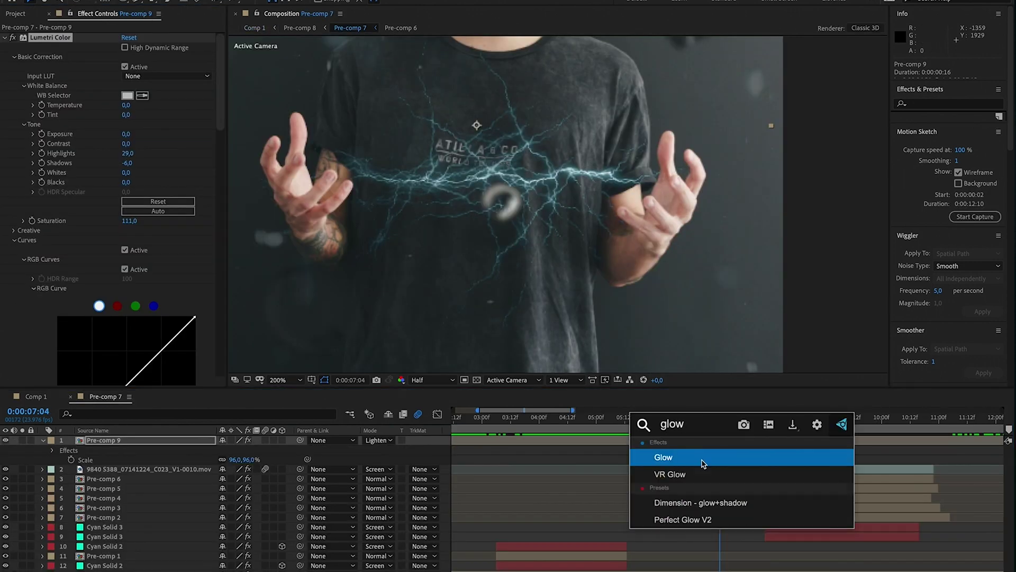
pyautogui.press('Return')
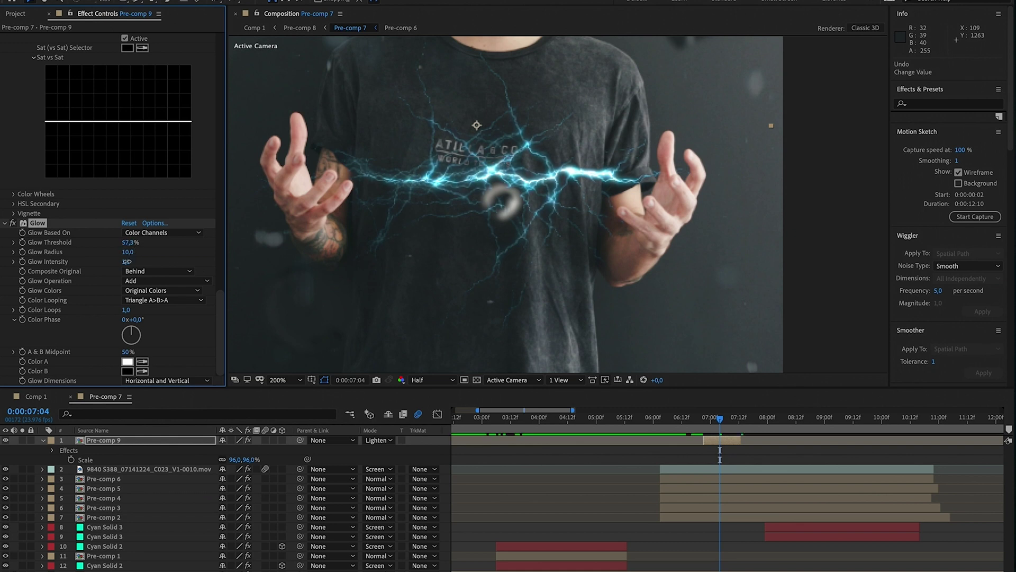